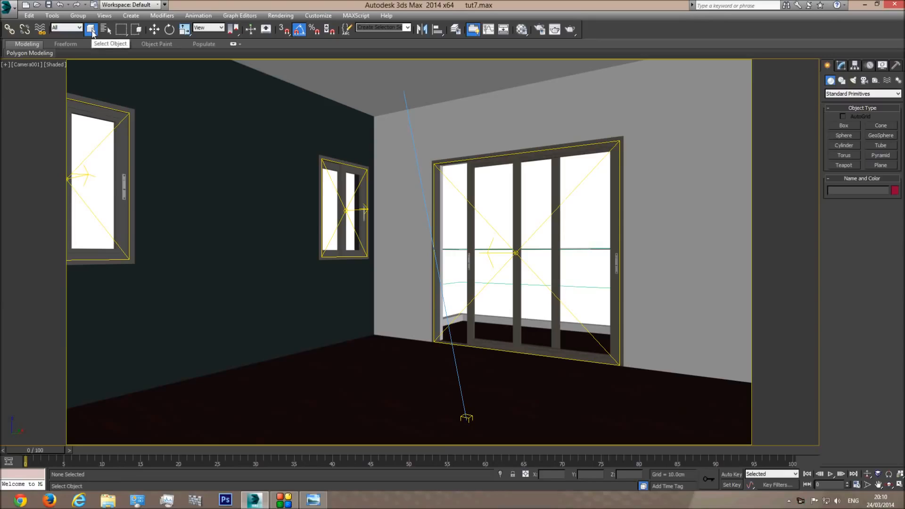
# Unhide all furniture in a top wireframe overview of the room and draw a plane over the rug area
pyautogui.click(91, 29)
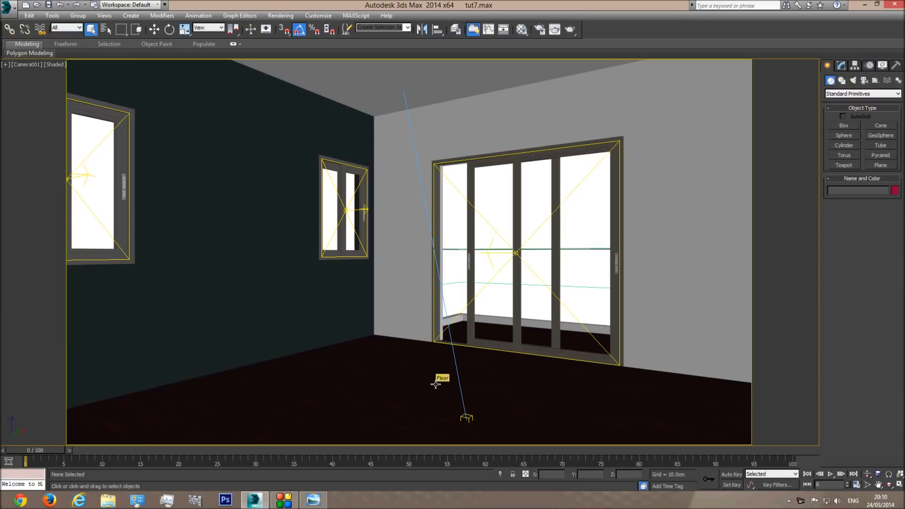
pyautogui.press('t')
pyautogui.press('F3')
pyautogui.press('z')
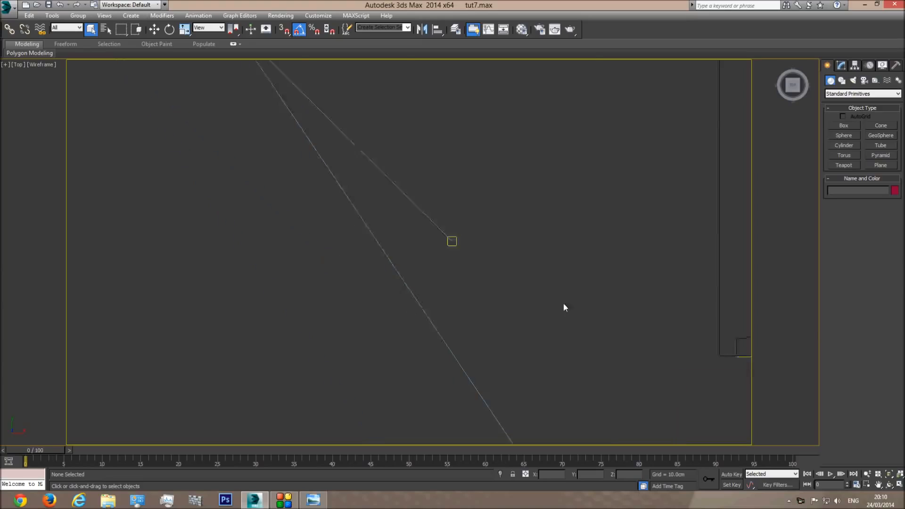
pyautogui.rightClick(555, 237)
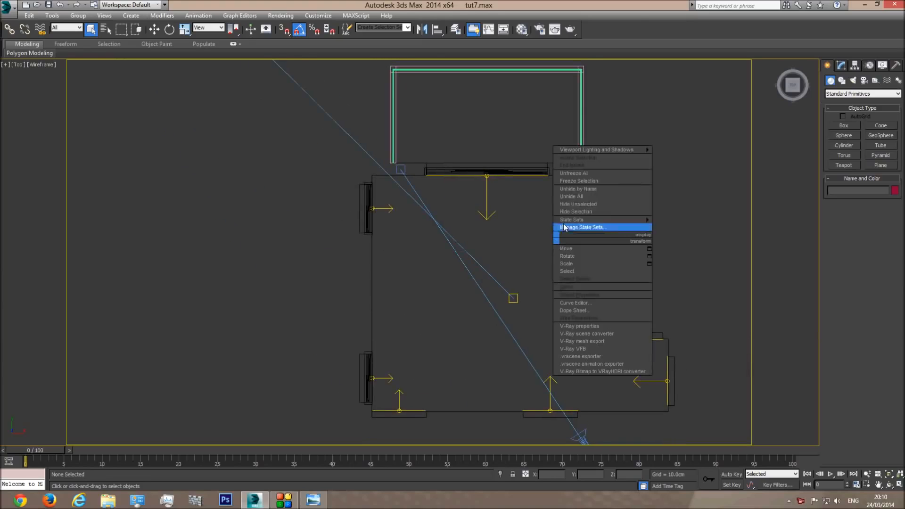
pyautogui.click(579, 196)
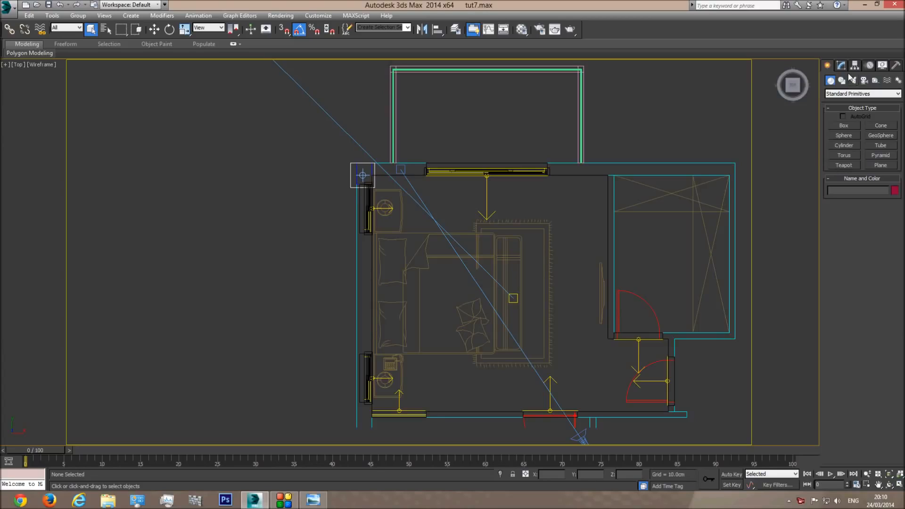
pyautogui.click(878, 165)
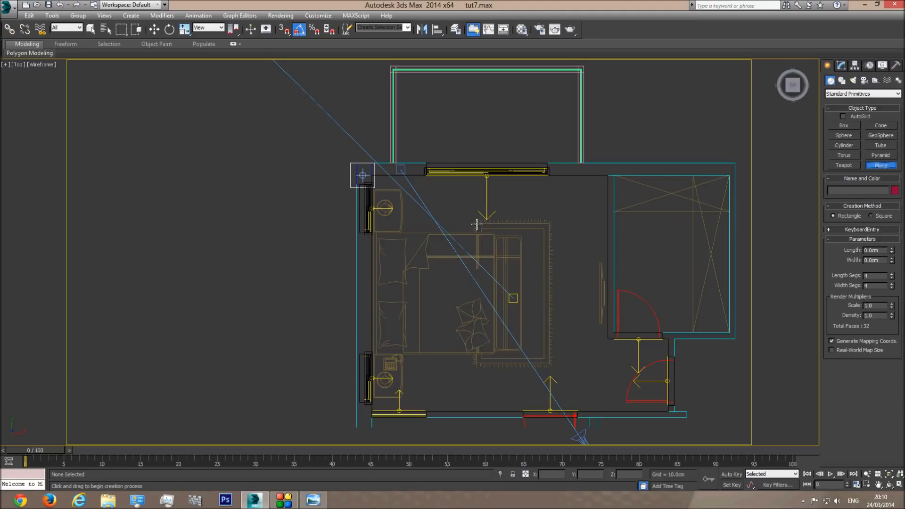
pyautogui.moveTo(476, 224); pyautogui.dragTo(548, 362)
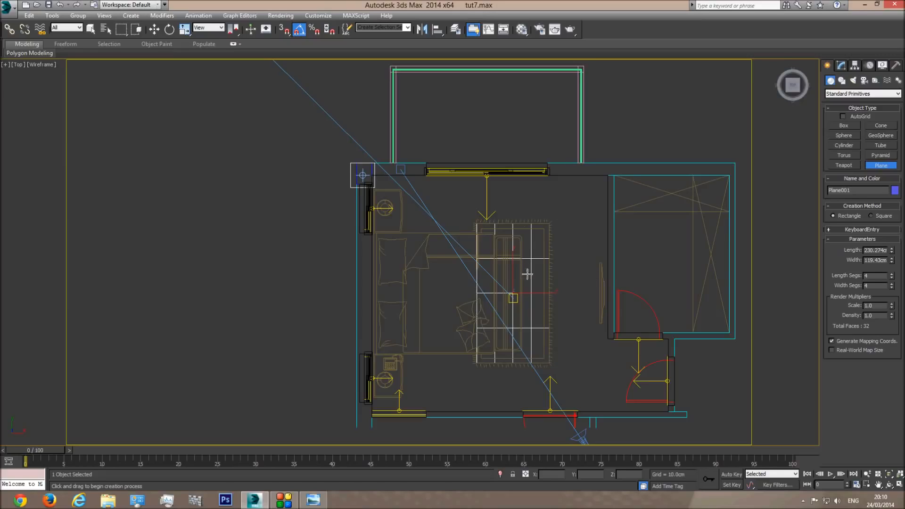
# Give Plane001 50 length segments and 27 width segments, then return to the shaded camera view
pyautogui.write('50')
pyautogui.press('Return')
pyautogui.click(876, 285)
pyautogui.write('30')
pyautogui.press('Return')
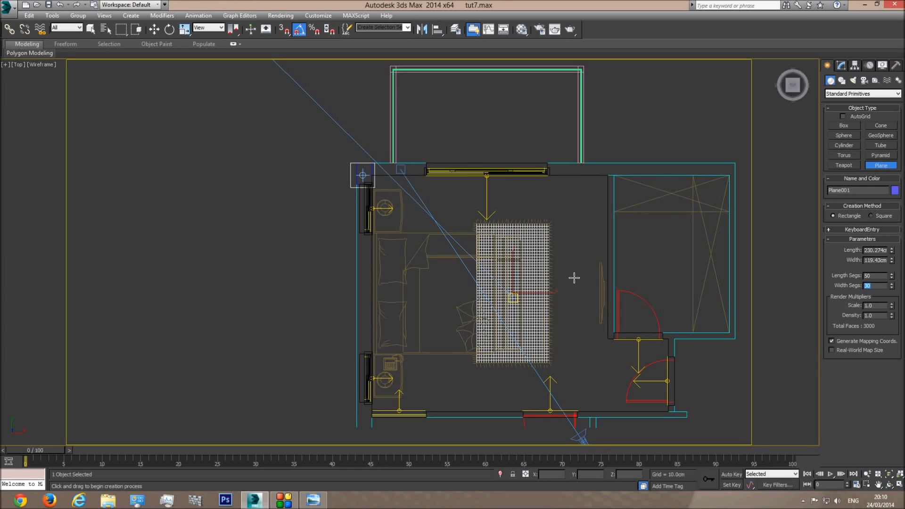
pyautogui.scroll(6, 574, 278)
pyautogui.scroll(4, 495, 287)
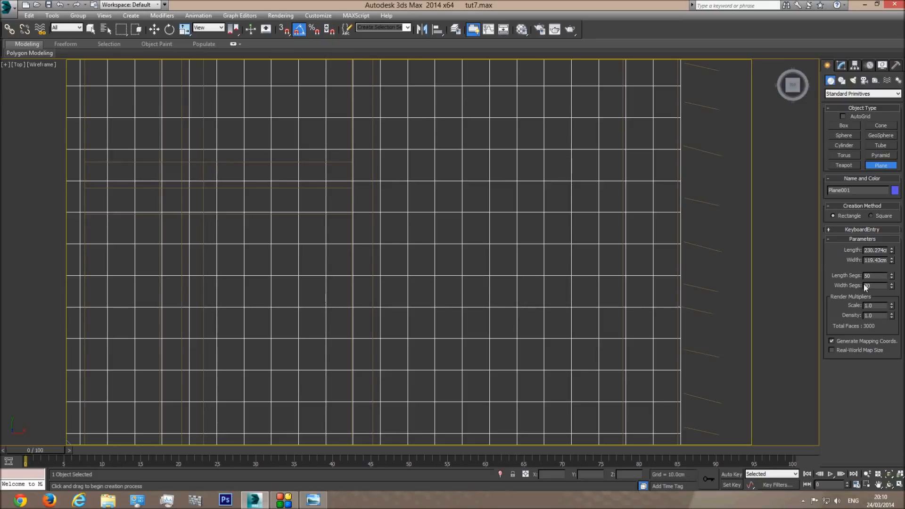
pyautogui.click(891, 288)
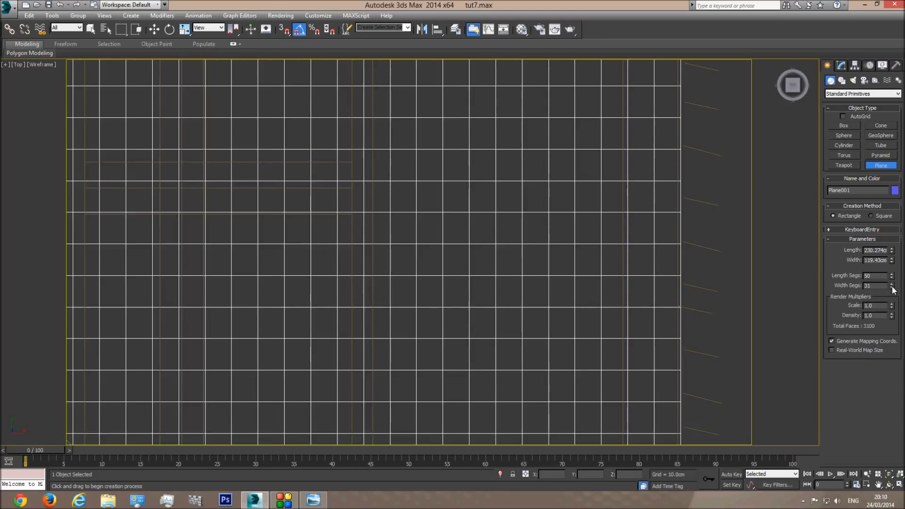
pyautogui.click(891, 287)
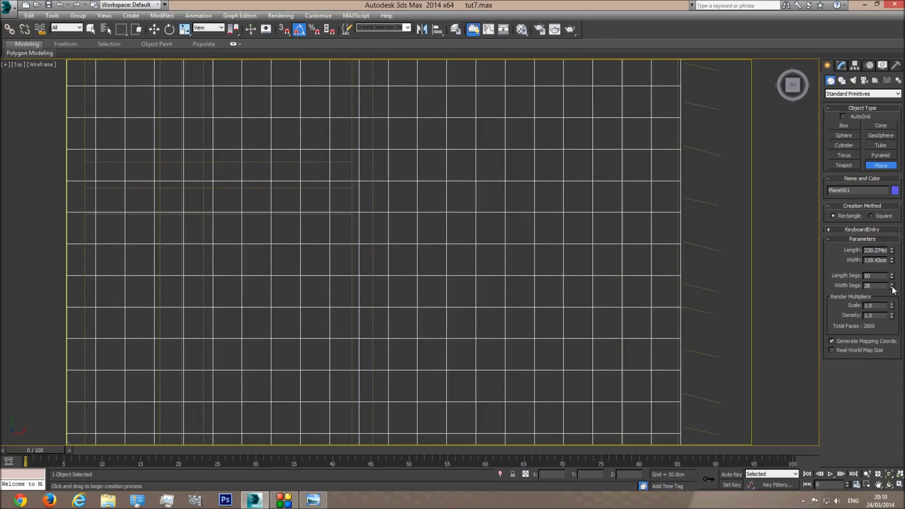
pyautogui.click(891, 287)
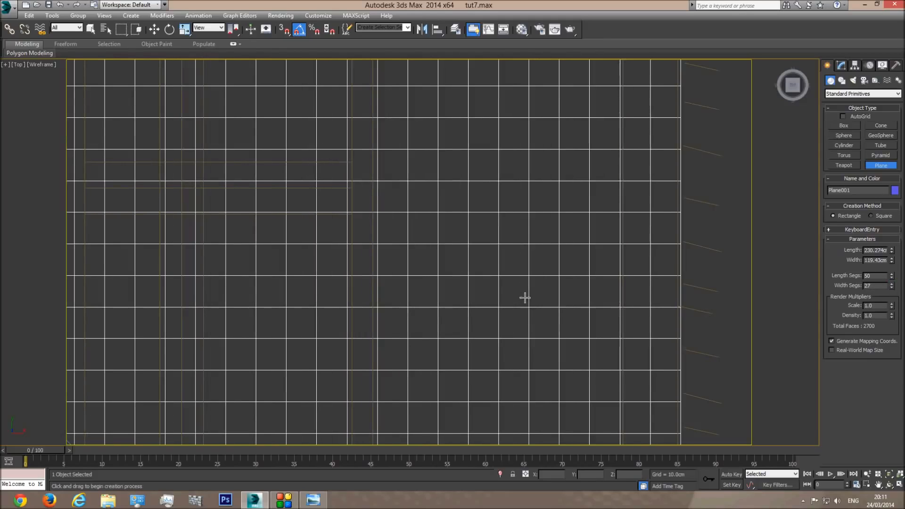
pyautogui.scroll(-2, 526, 297)
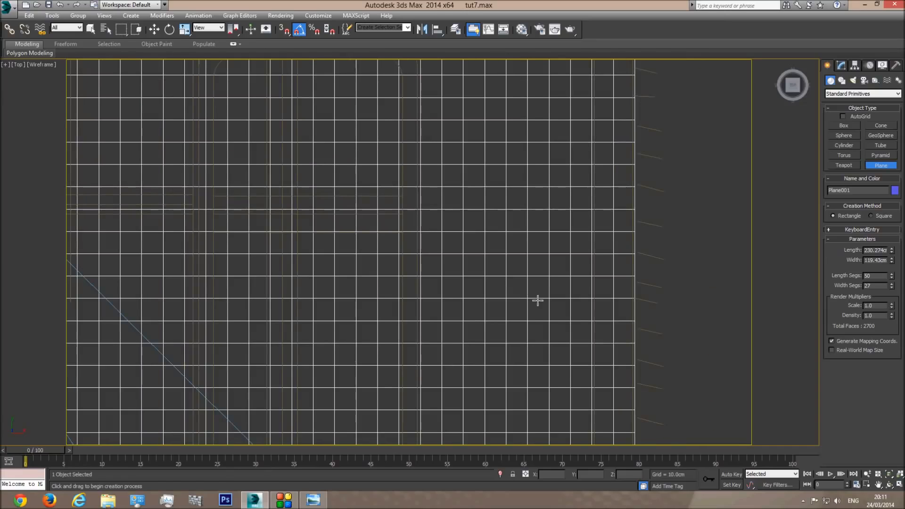
pyautogui.press('c')
pyautogui.press('F3')
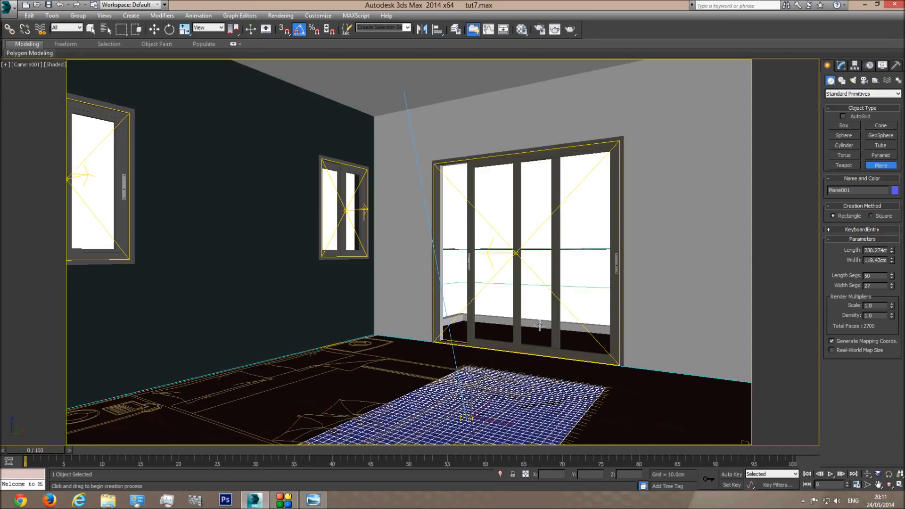
# Hide the floor-plan drawing group in the camera view
pyautogui.rightClick(508, 408)
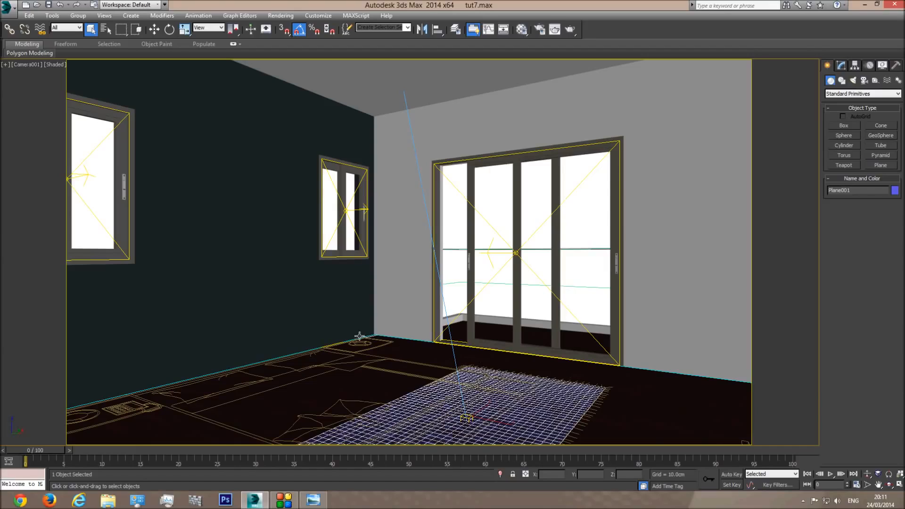
pyautogui.press('F3')
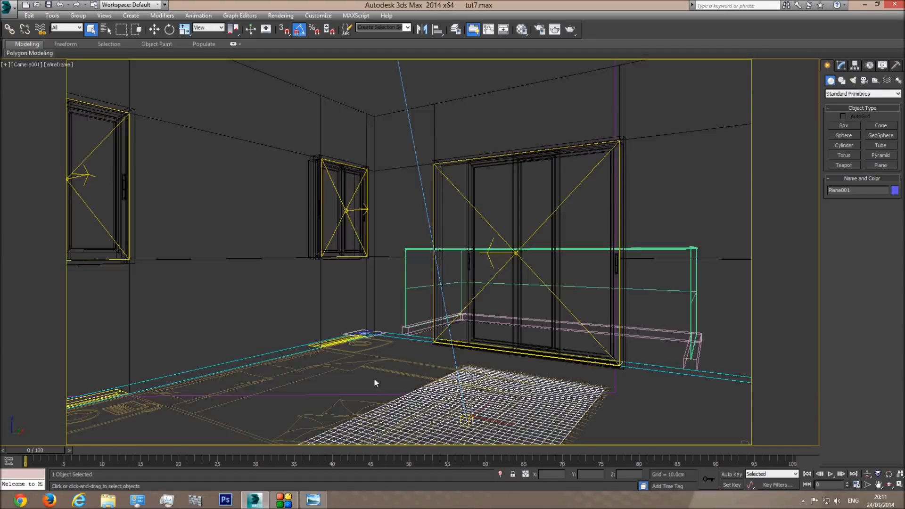
pyautogui.click(375, 377)
pyautogui.rightClick(377, 348)
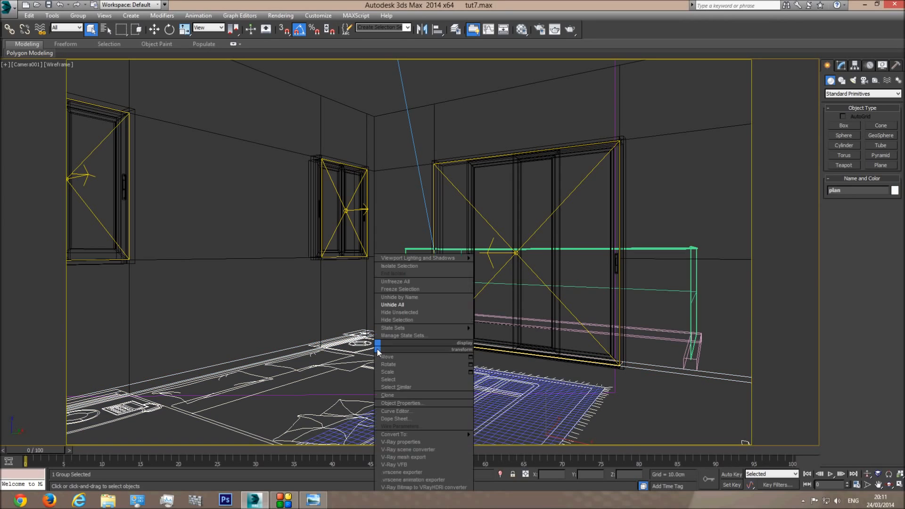
pyautogui.click(397, 319)
pyautogui.press('F3')
# In the Front view, move the rug plane up slightly above the floor and return to the camera view
pyautogui.press('F3')
pyautogui.click(495, 383)
pyautogui.press('F3')
pyautogui.press('f')
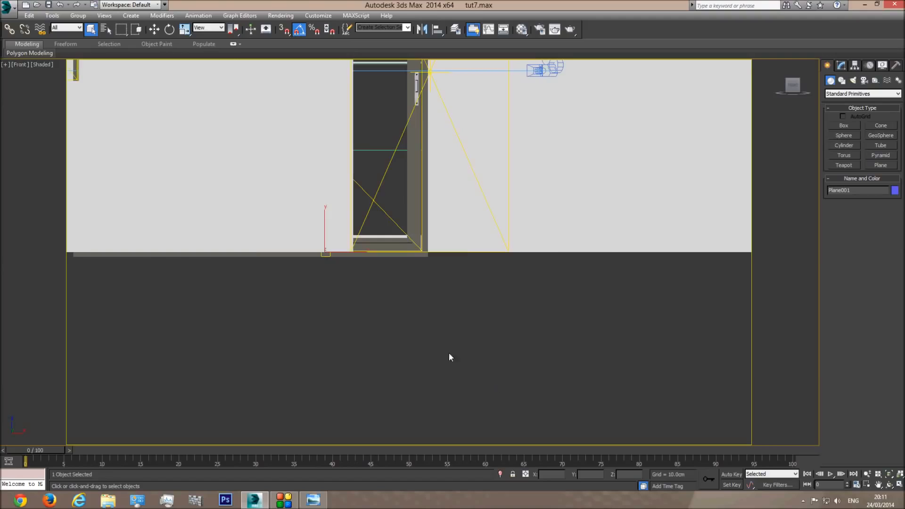
pyautogui.press('F3')
pyautogui.scroll(6, 439, 268)
pyautogui.scroll(3, 505, 231)
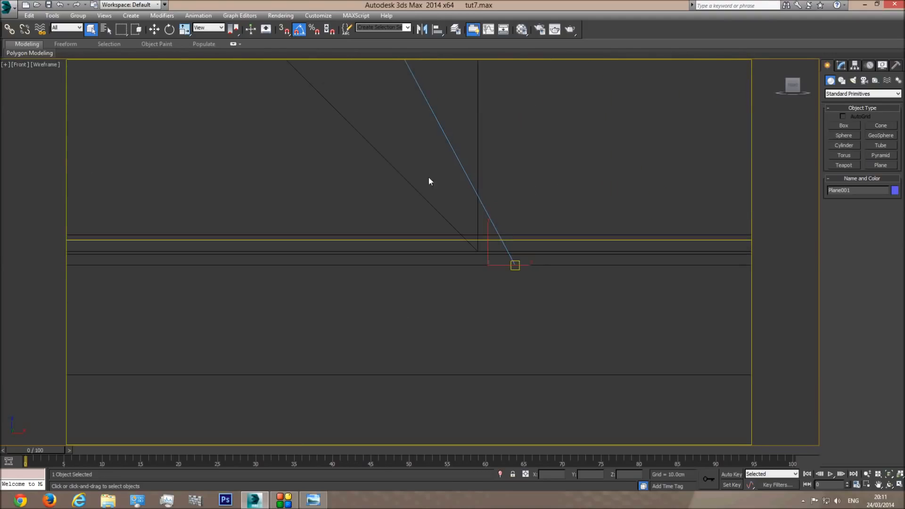
pyautogui.press('w')
pyautogui.moveTo(488, 245); pyautogui.dragTo(488, 242)
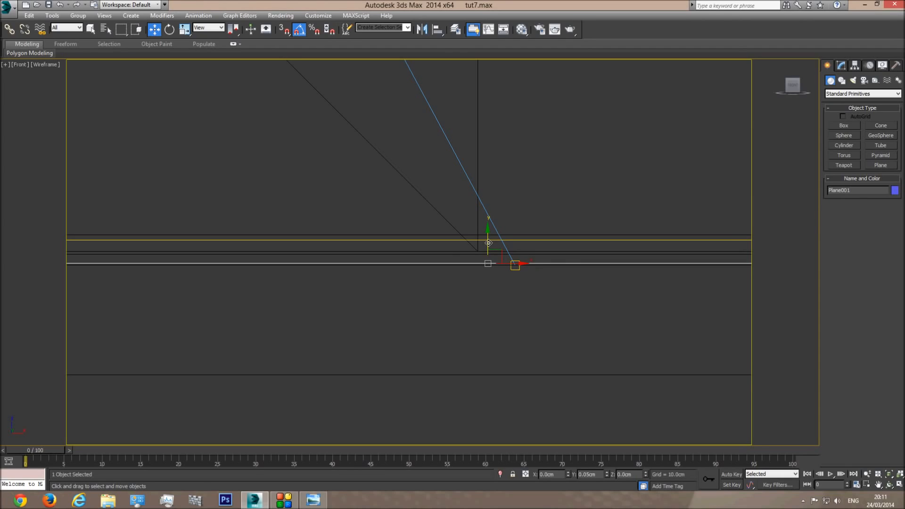
pyautogui.scroll(3, 486, 267)
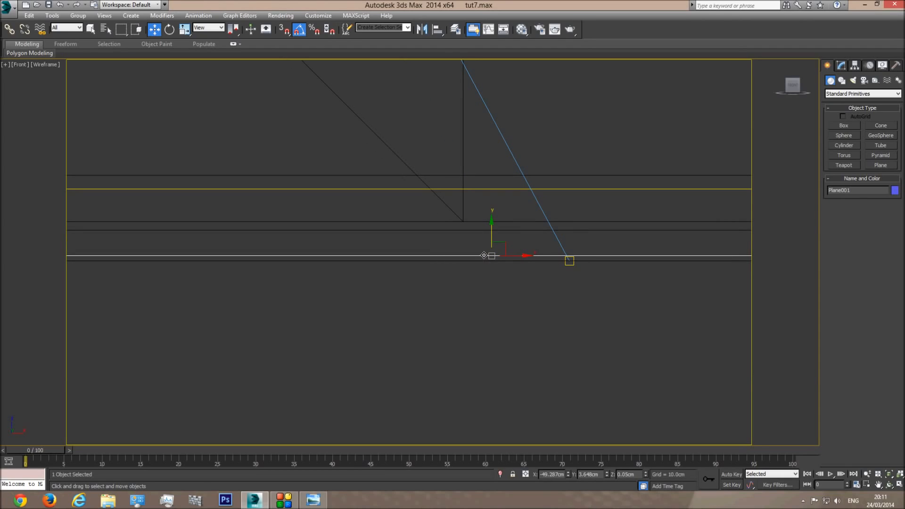
pyautogui.press('c')
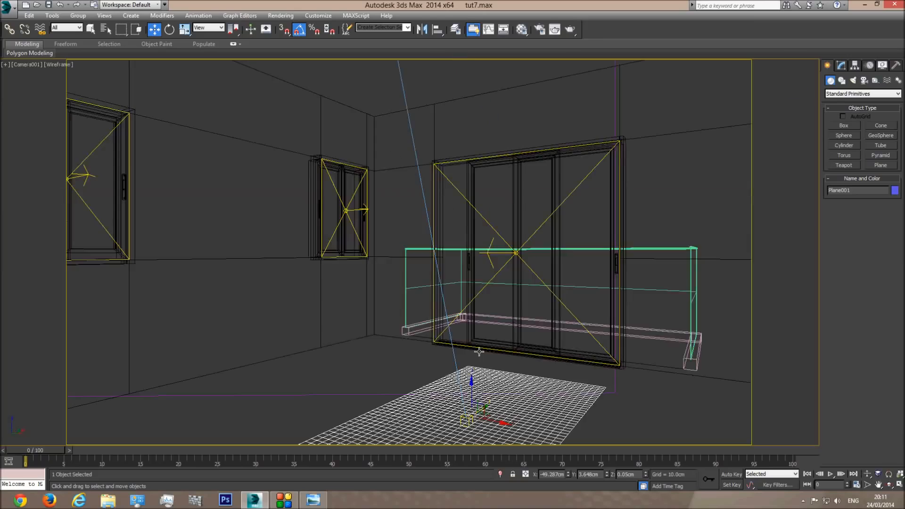
pyautogui.press('F3')
pyautogui.click(91, 29)
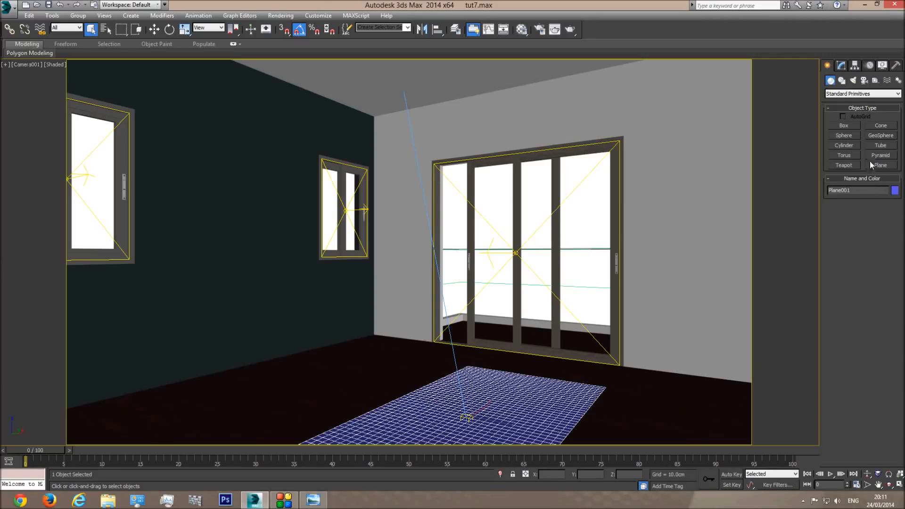
pyautogui.click(856, 94)
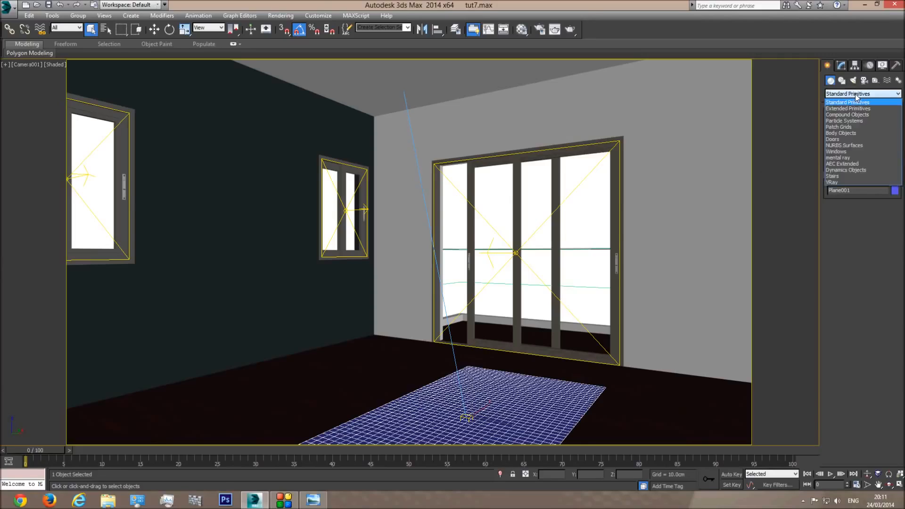
# Rename Plane001 to Carpet and grow a VRayFur object on it
pyautogui.click(833, 183)
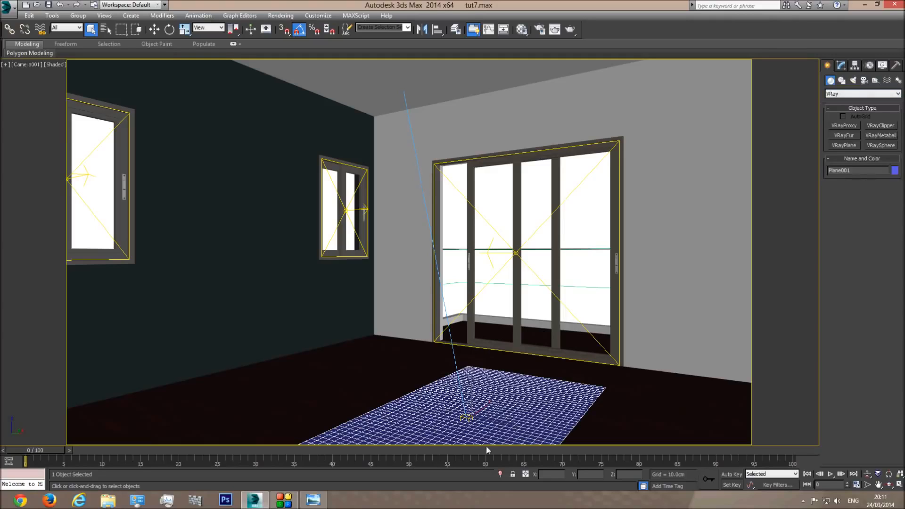
pyautogui.click(857, 170)
pyautogui.write('Carpet')
pyautogui.click(841, 135)
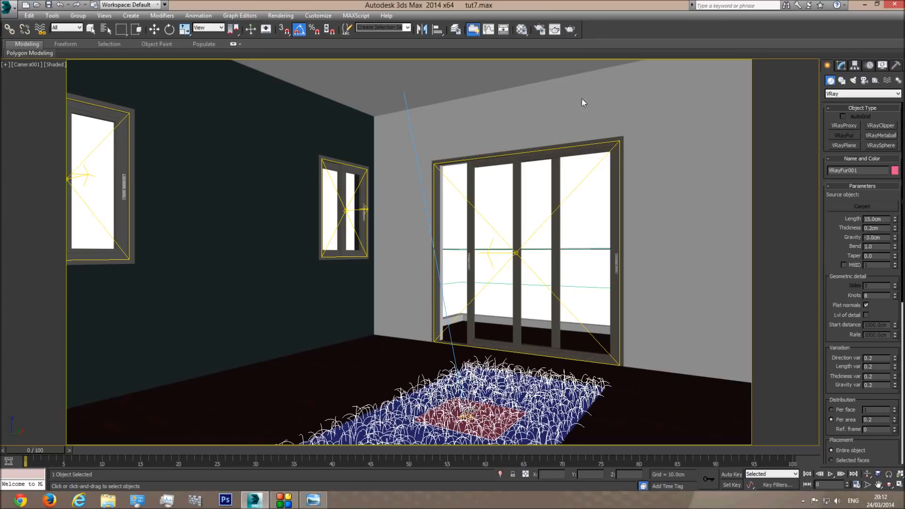
# Set up a Region render area that frames the carpet in the camera view
pyautogui.click(555, 29)
pyautogui.click(281, 62)
pyautogui.click(281, 83)
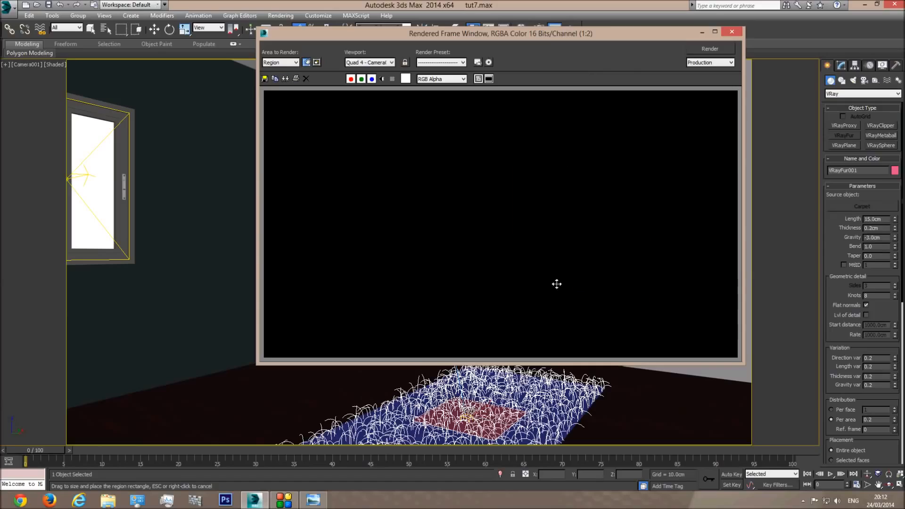
pyautogui.moveTo(509, 289); pyautogui.dragTo(617, 307)
pyautogui.moveTo(553, 288)
pyautogui.mouseDown()
pyautogui.moveTo(563, 291)
pyautogui.moveTo(549, 293)
pyautogui.mouseUp()
pyautogui.moveTo(524, 219); pyautogui.dragTo(521, 271)
pyautogui.moveTo(558, 35); pyautogui.dragTo(493, 52)
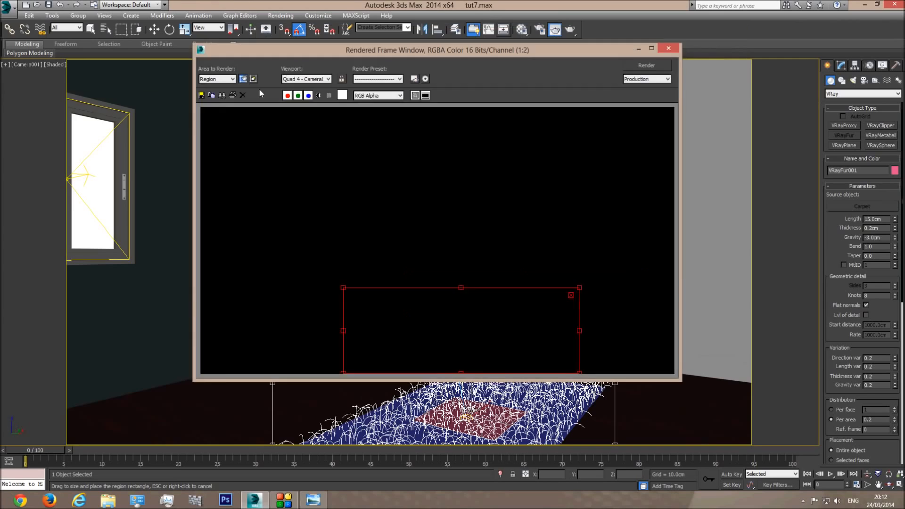
pyautogui.moveTo(261, 93); pyautogui.dragTo(51, 118)
pyautogui.moveTo(444, 320); pyautogui.dragTo(443, 351)
pyautogui.moveTo(156, 114); pyautogui.dragTo(661, 84)
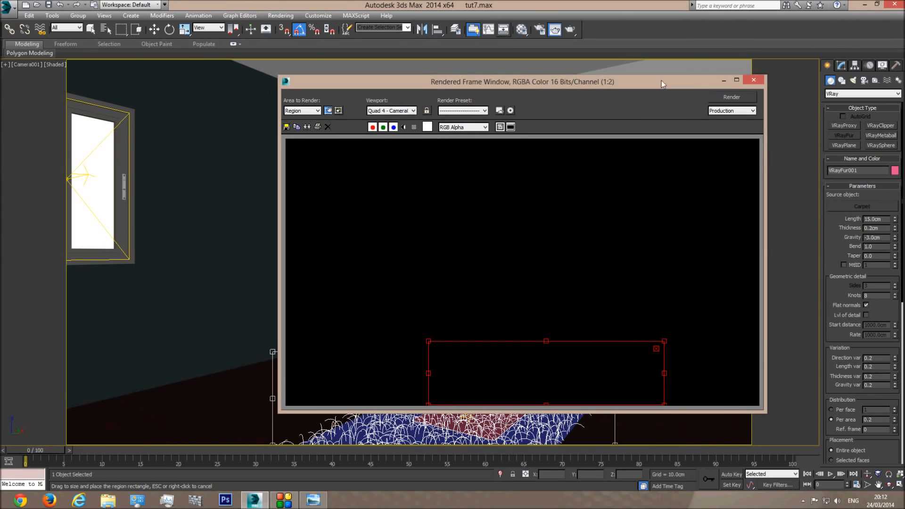
# Render the carpet region, inspect the result maximized, then close the frame window
pyautogui.click(570, 29)
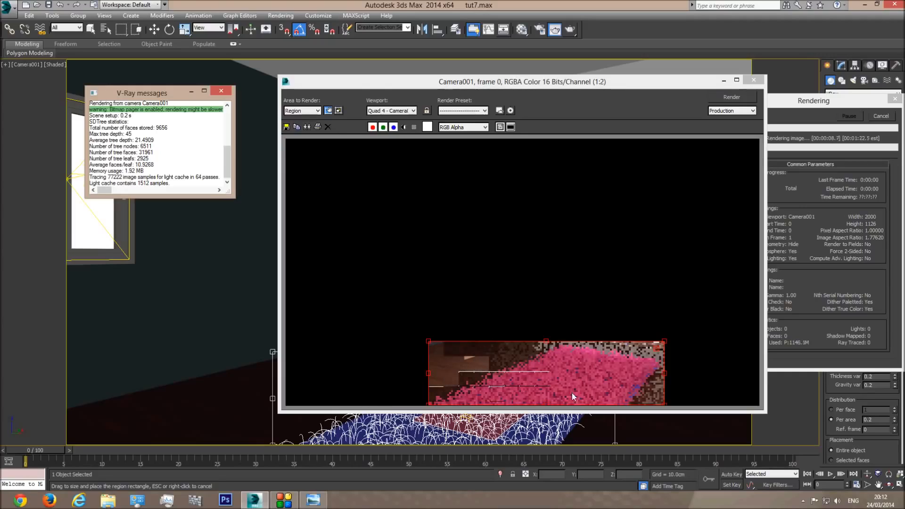
pyautogui.doubleClick(503, 81)
pyautogui.scroll(1, 398, 402)
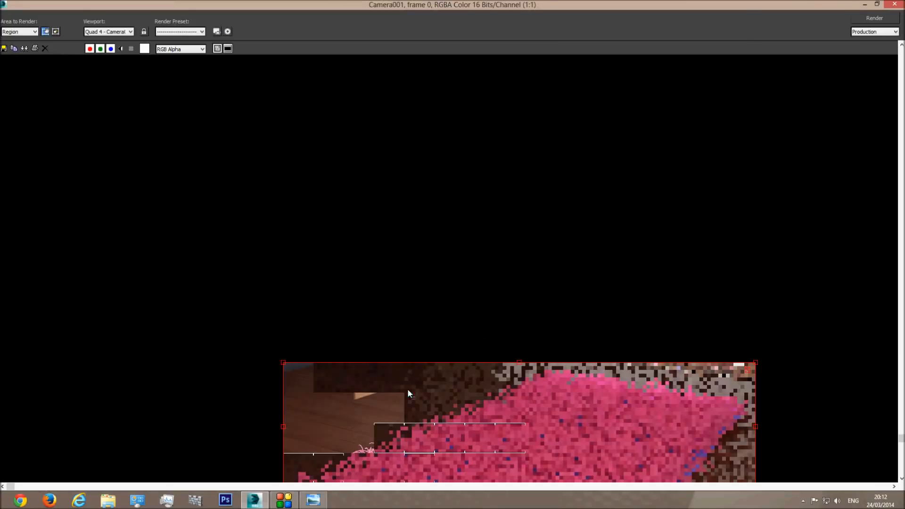
pyautogui.scroll(-1, 396, 437)
pyautogui.scroll(1, 397, 439)
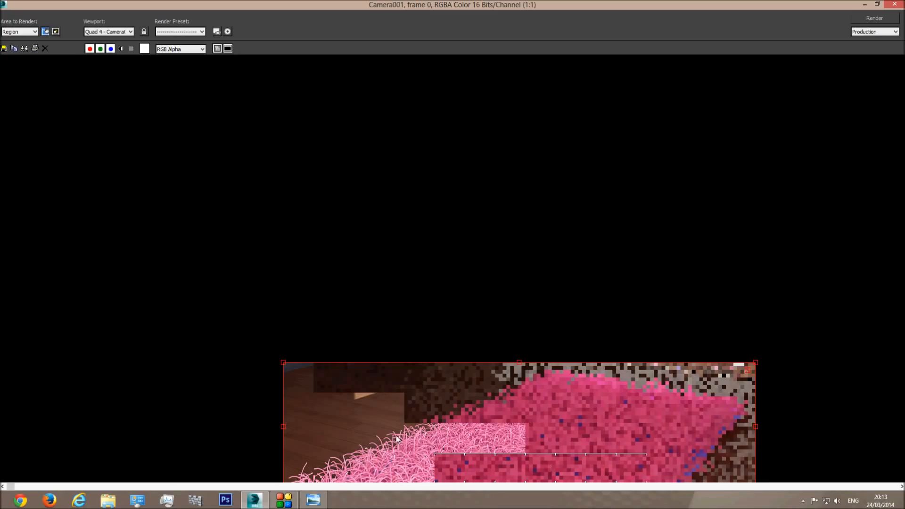
pyautogui.doubleClick(551, 7)
pyautogui.scroll(-1, 477, 287)
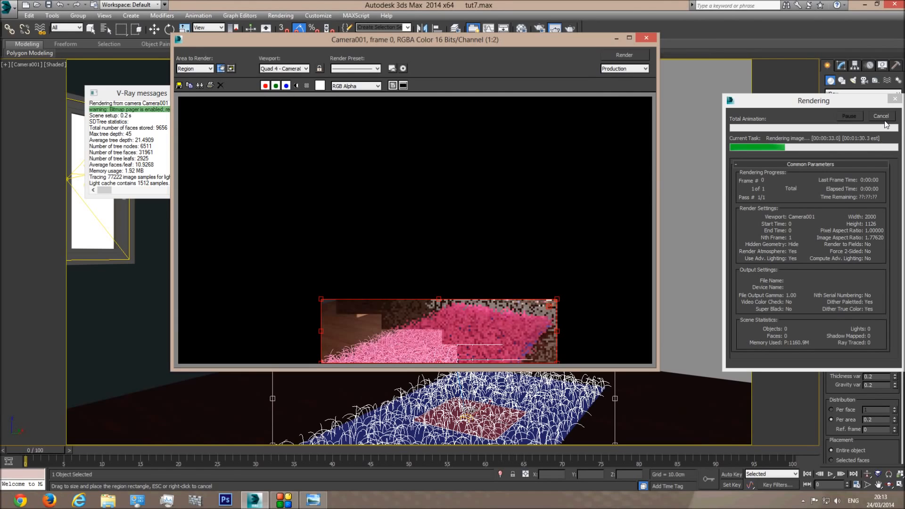
pyautogui.click(646, 38)
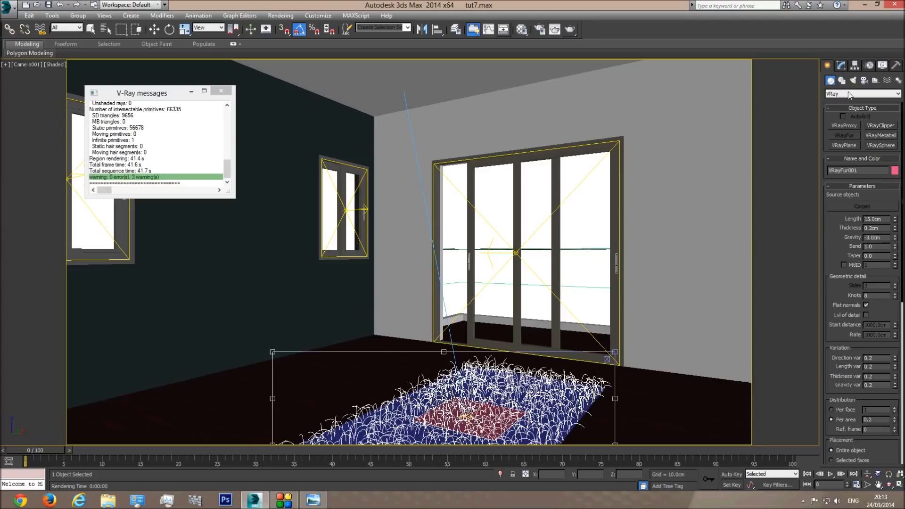
# Clear the viewport render region, set VRayFur001's length to 7.0cm and adjust the strand droop
pyautogui.click(465, 425)
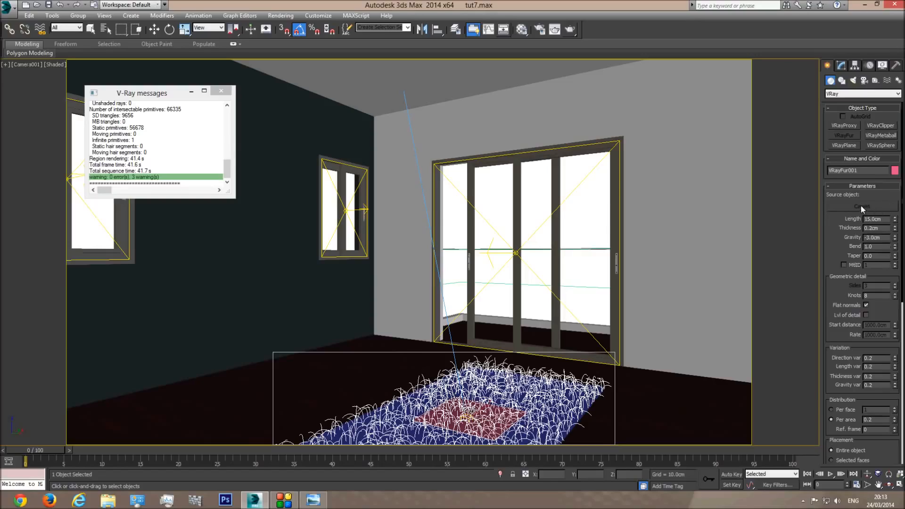
pyautogui.doubleClick(879, 219)
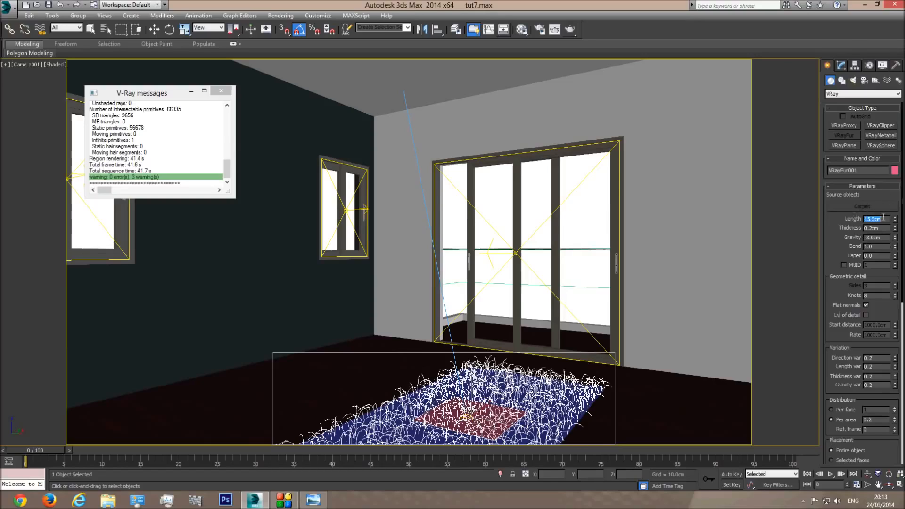
pyautogui.click(840, 68)
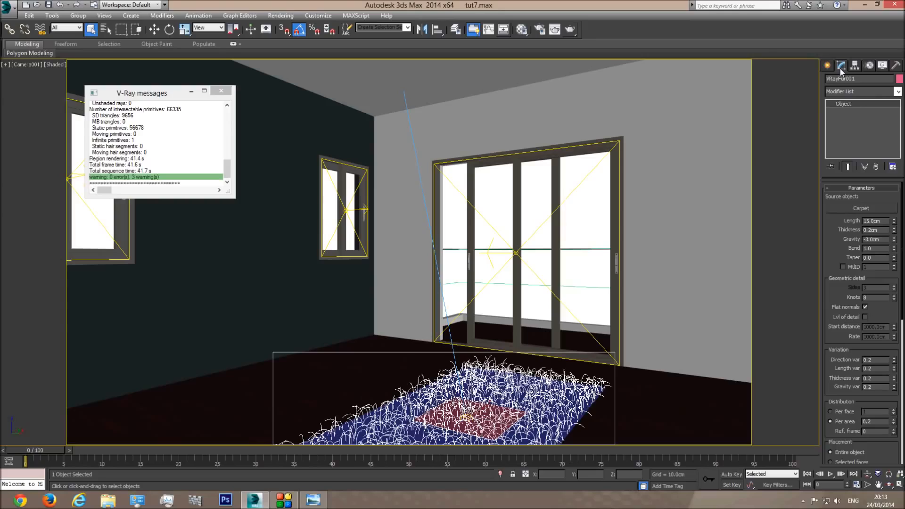
pyautogui.doubleClick(875, 221)
pyautogui.write('7')
pyautogui.press('Return')
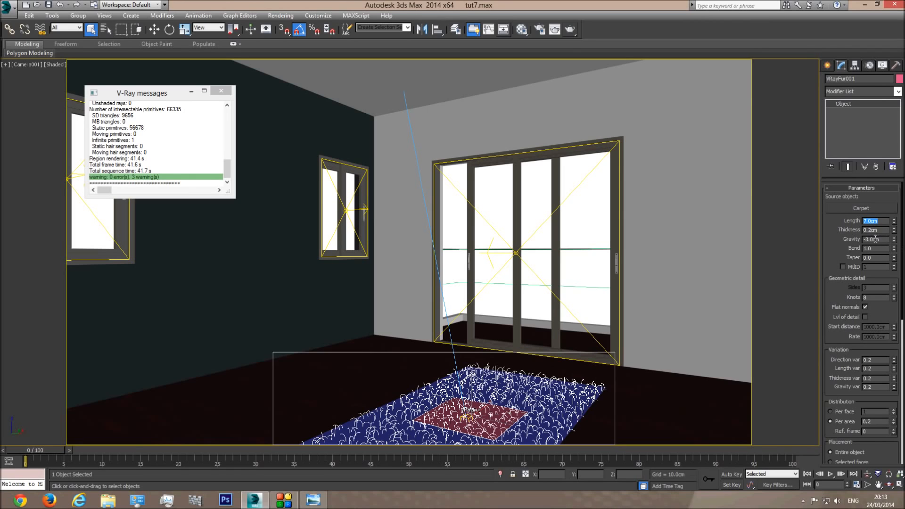
pyautogui.moveTo(893, 239)
pyautogui.mouseDown()
pyautogui.moveTo(892, 226)
pyautogui.moveTo(886, 267)
pyautogui.moveTo(886, 181)
pyautogui.moveTo(879, 254)
pyautogui.moveTo(879, 240)
pyautogui.mouseUp()
# Test-render the thinner fur carpet and close the frame window
pyautogui.doubleClick(871, 229)
pyautogui.scroll(-3, 834, 271)
pyautogui.click(555, 29)
pyautogui.scroll(1, 396, 358)
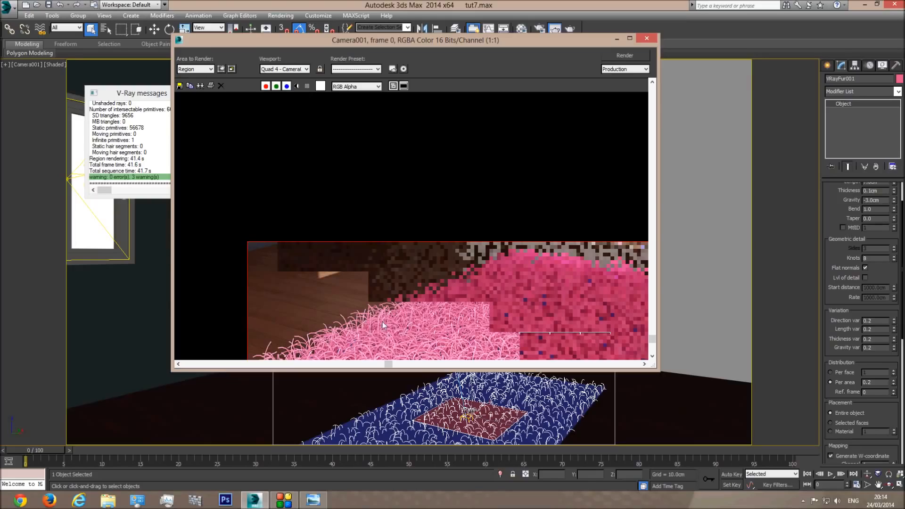
pyautogui.click(646, 38)
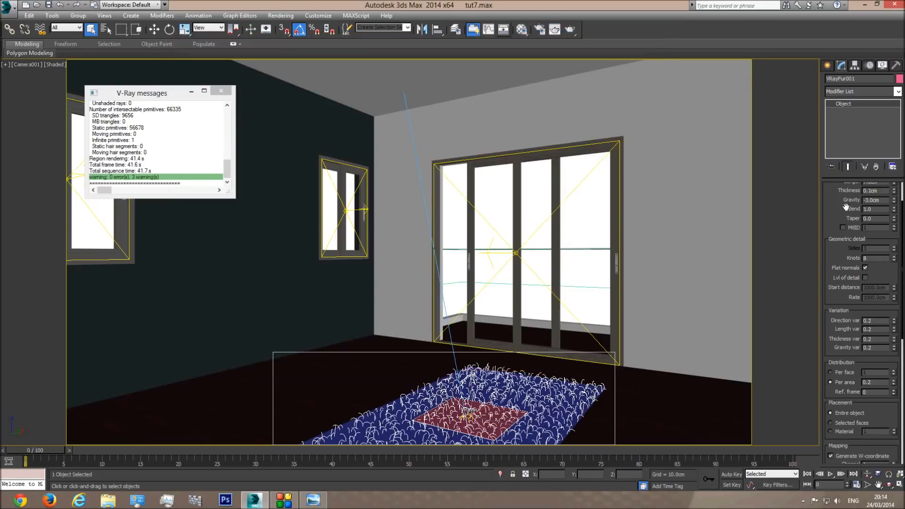
# Switch the fur distribution to Per face and show edged faces in the viewport
pyautogui.scroll(2, 847, 206)
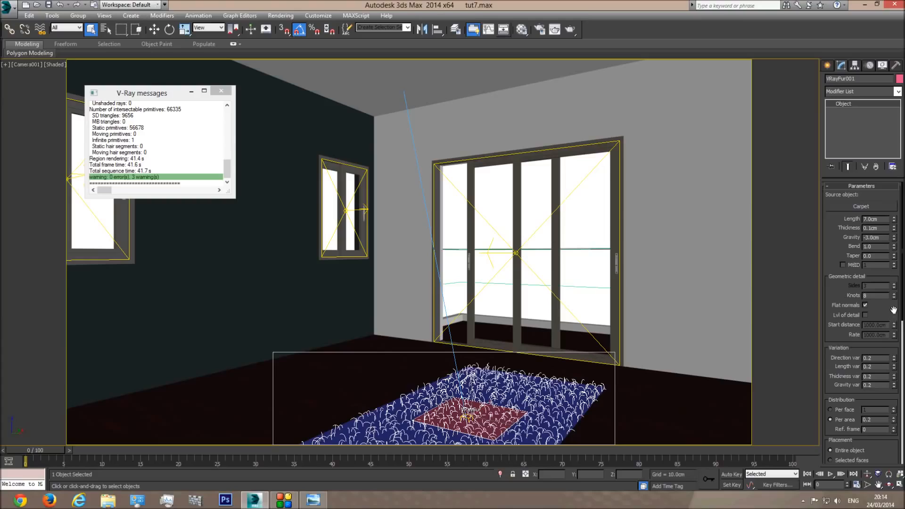
pyautogui.scroll(-2, 865, 372)
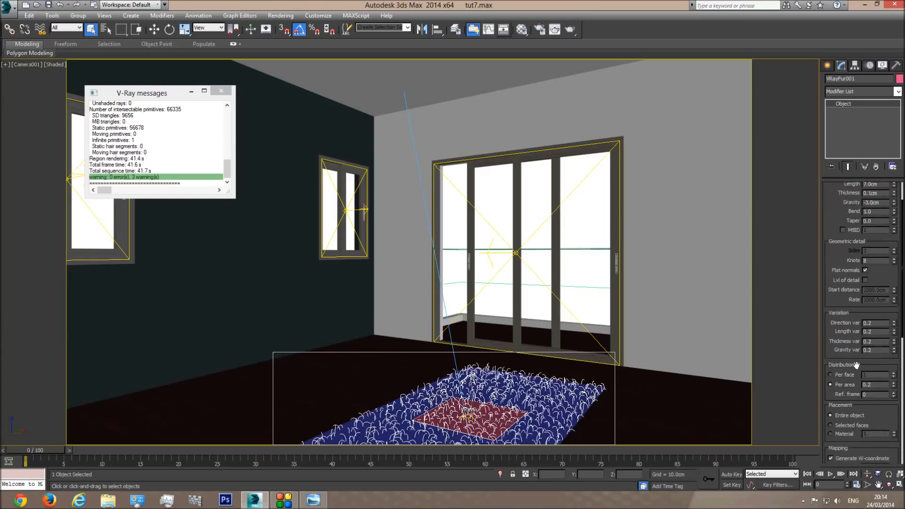
pyautogui.scroll(-1, 855, 345)
pyautogui.scroll(-2, 854, 347)
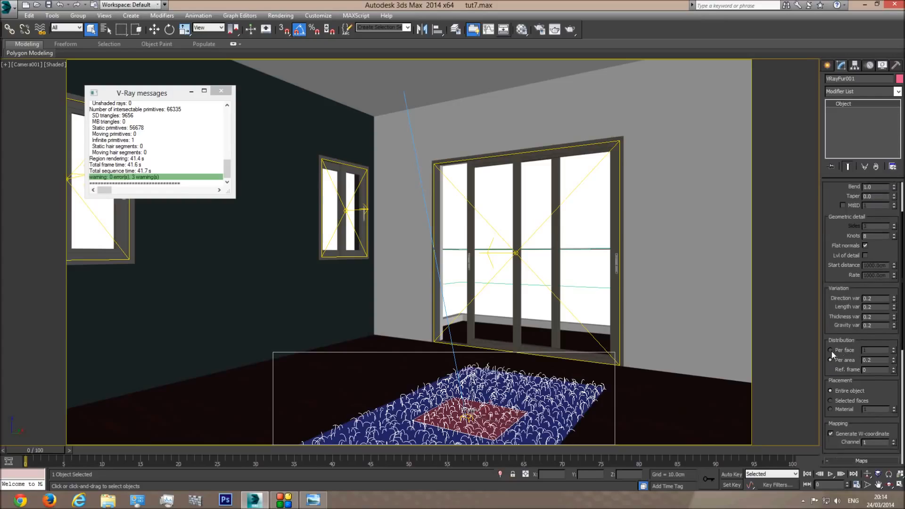
pyautogui.click(830, 350)
pyautogui.press('F4')
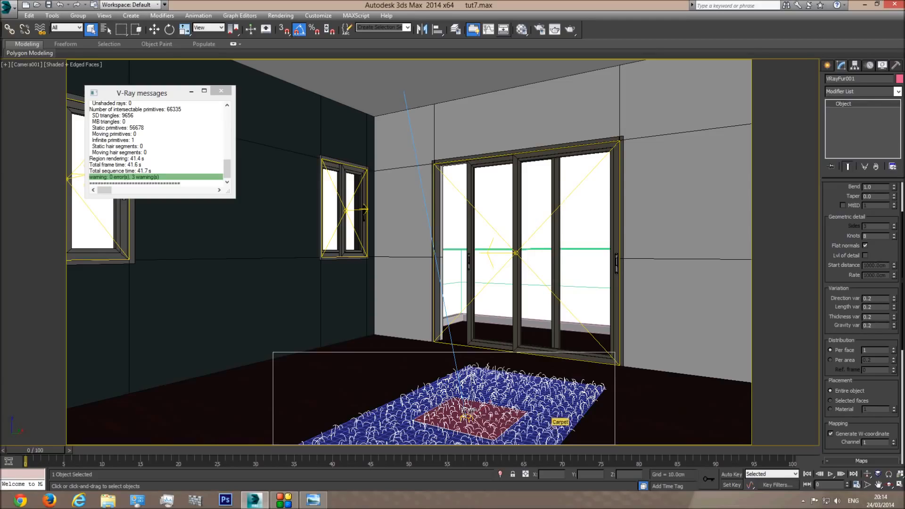
pyautogui.click(551, 427)
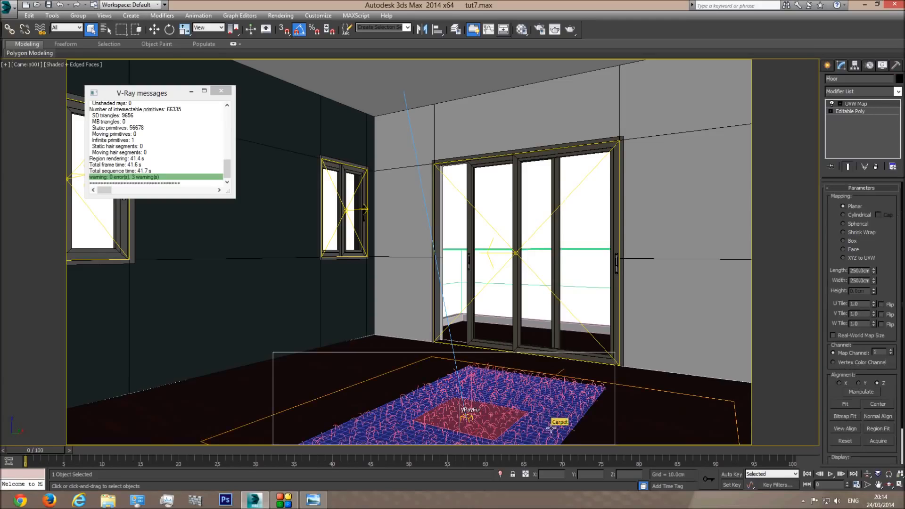
pyautogui.click(550, 427)
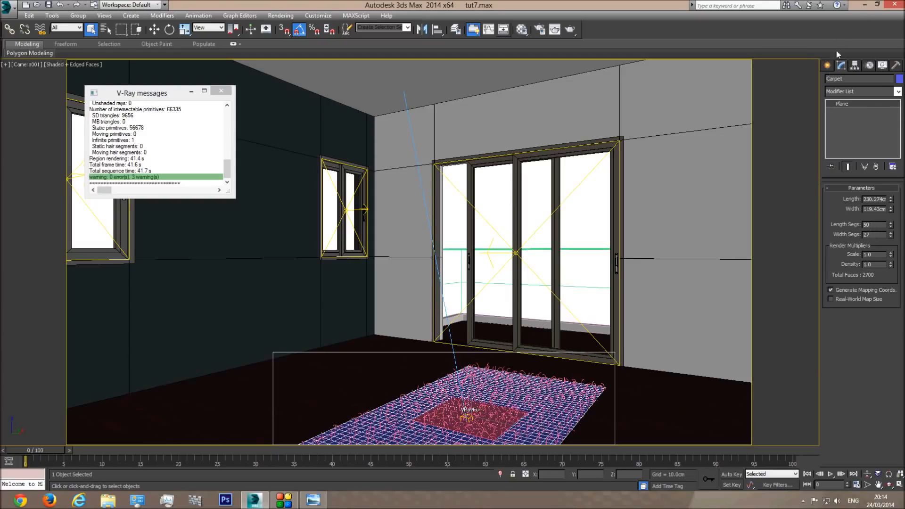
pyautogui.click(827, 67)
pyautogui.click(491, 406)
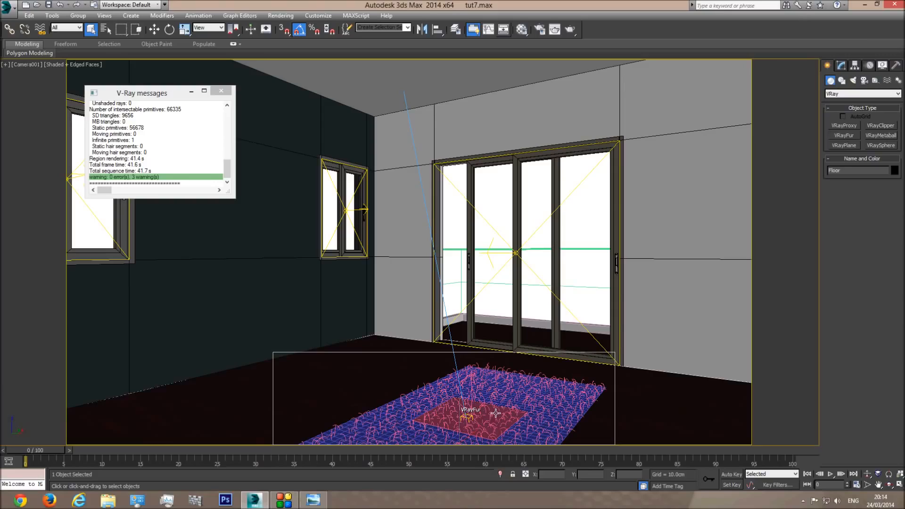
pyautogui.click(840, 65)
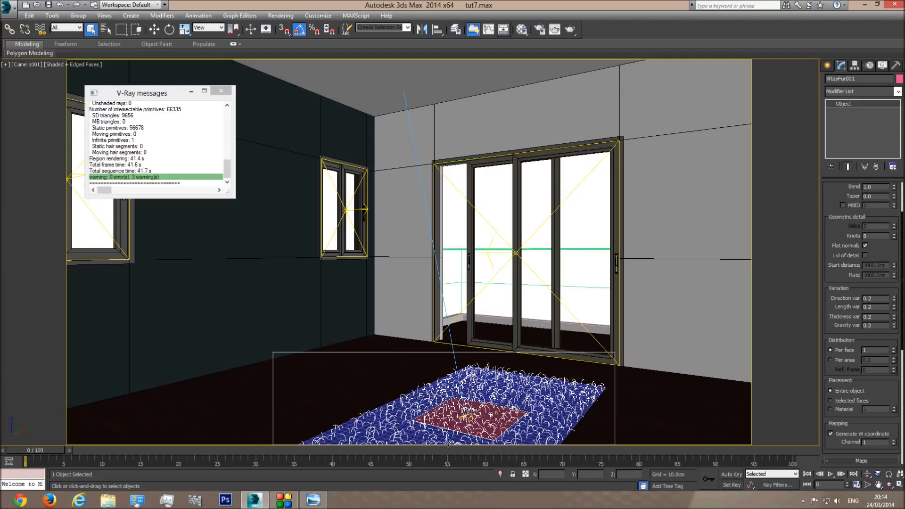
pyautogui.click(570, 30)
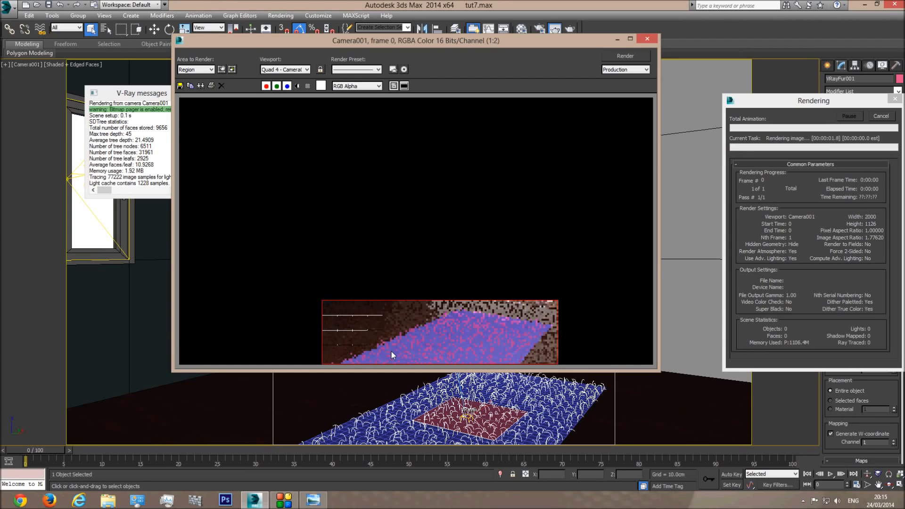
pyautogui.moveTo(816, 97); pyautogui.dragTo(763, 26)
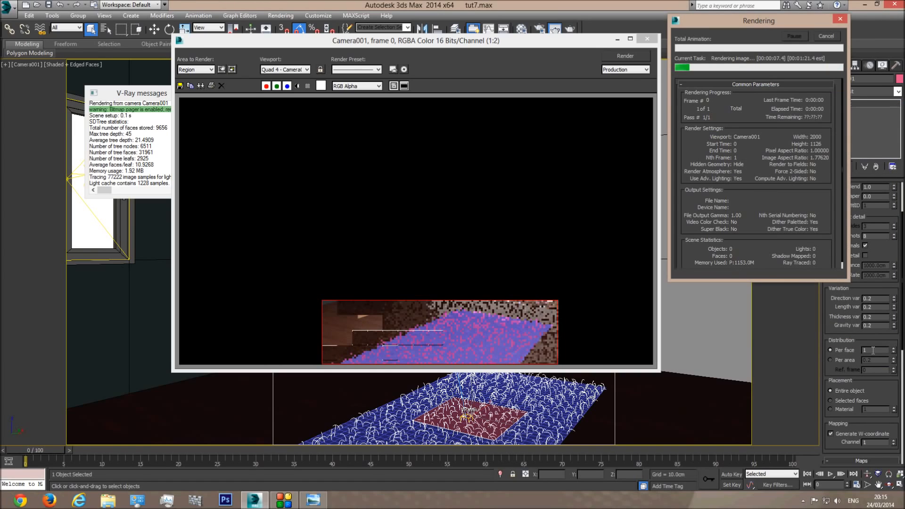
pyautogui.click(396, 346)
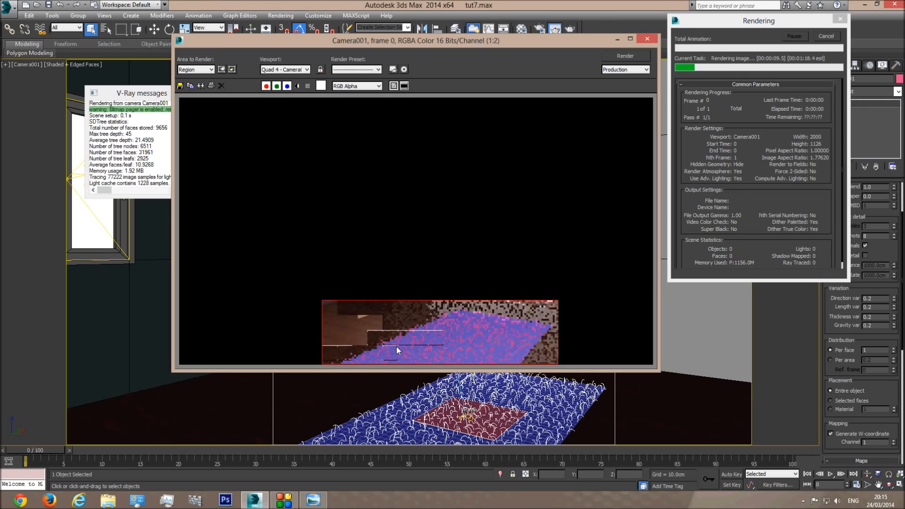
pyautogui.scroll(1, 396, 346)
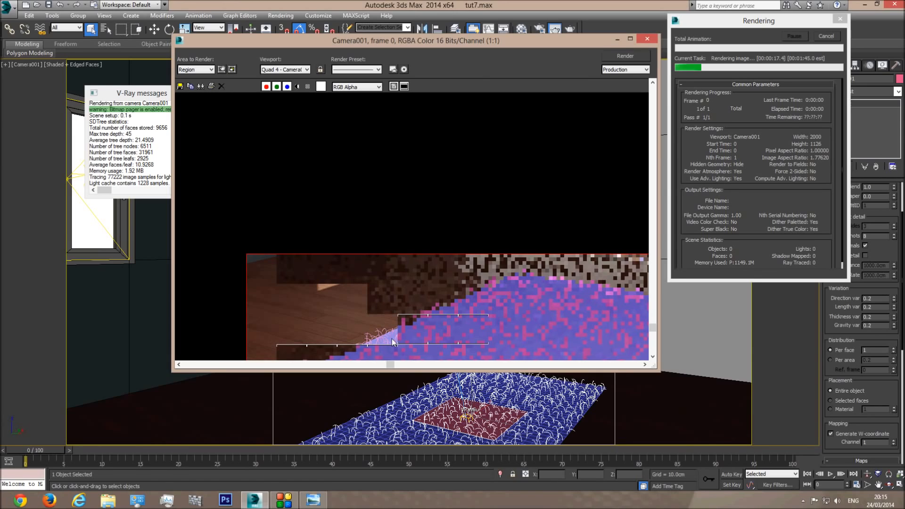
pyautogui.click(825, 36)
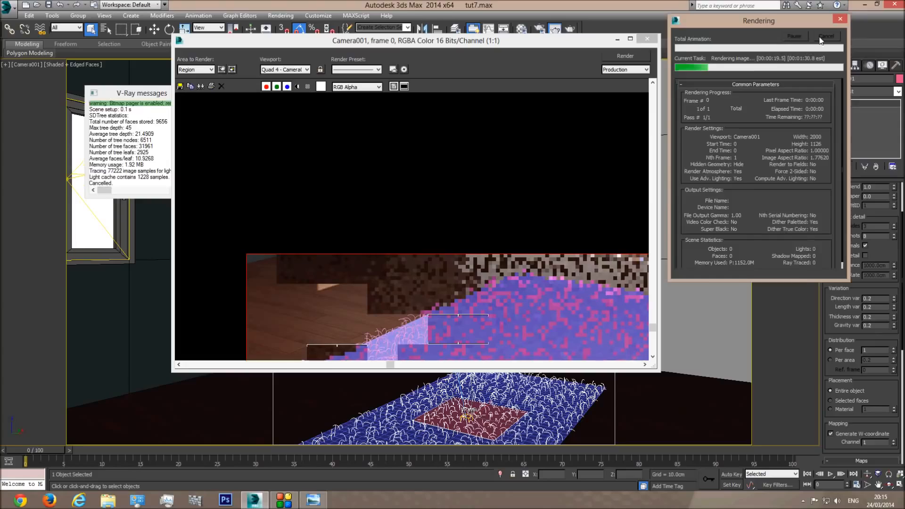
pyautogui.click(645, 39)
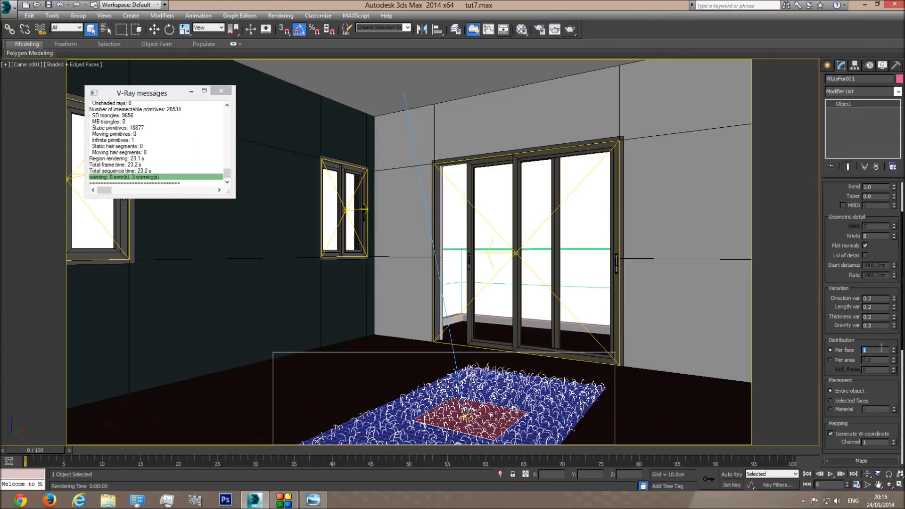
# Apply 200 strands per face, test-render the denser fur, then stop the render and close it
pyautogui.press('Return')
pyautogui.click(570, 30)
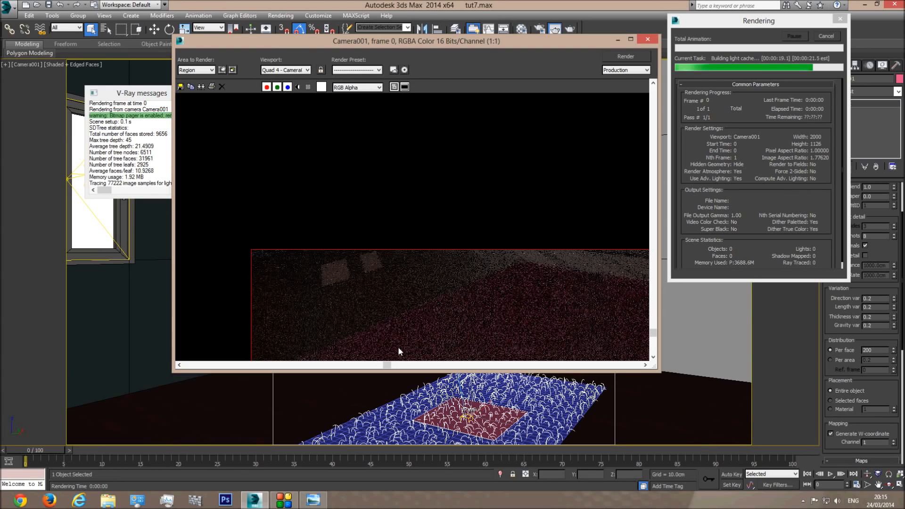
pyautogui.scroll(1, 404, 349)
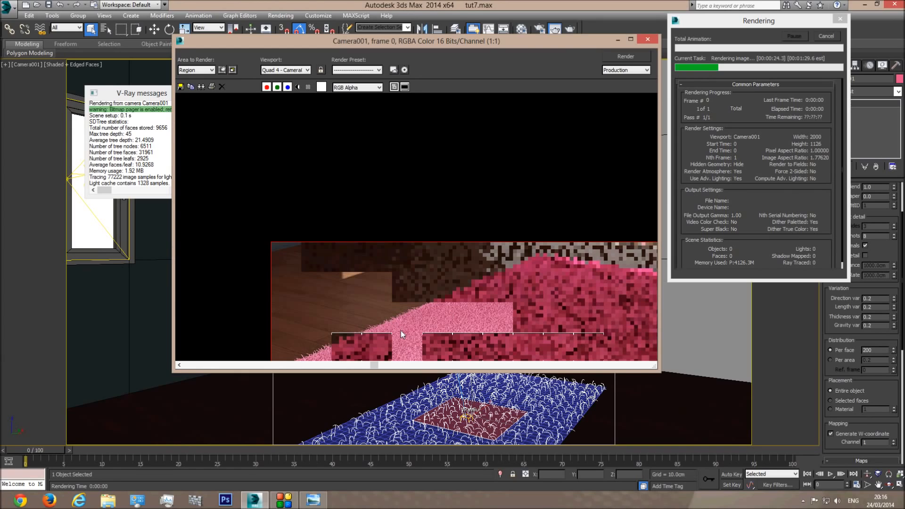
pyautogui.scroll(-1, 413, 327)
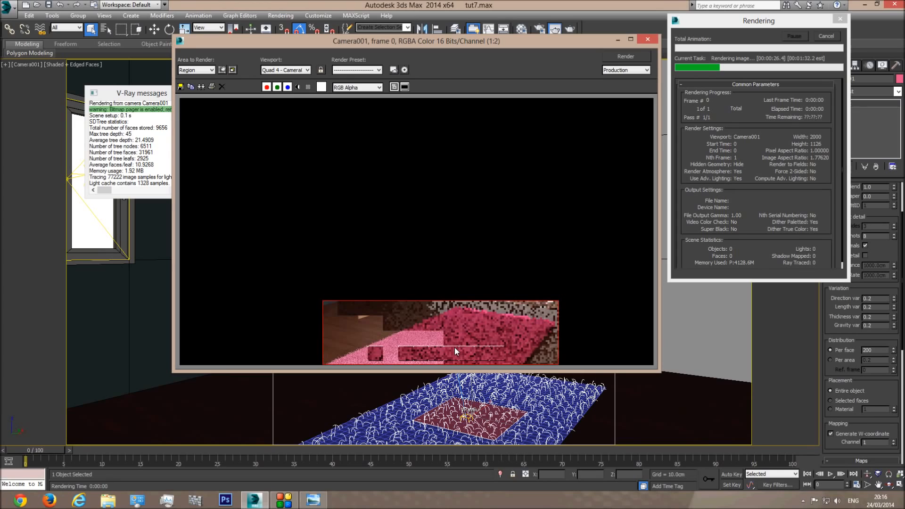
pyautogui.scroll(1, 379, 356)
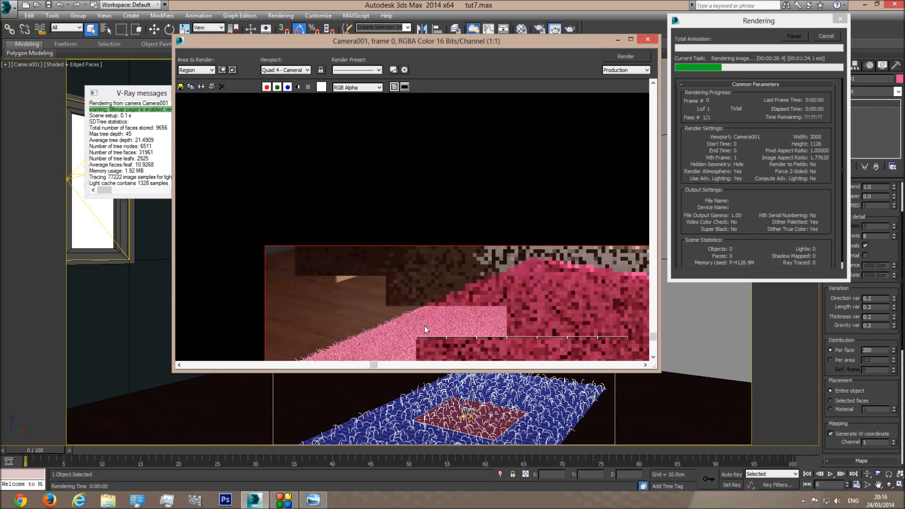
pyautogui.scroll(-1, 403, 335)
pyautogui.scroll(2, 402, 329)
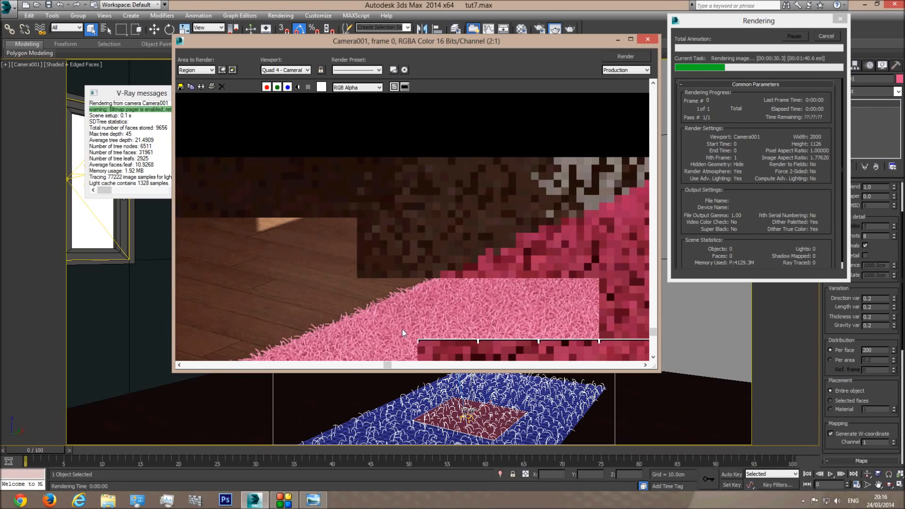
pyautogui.scroll(-2, 385, 321)
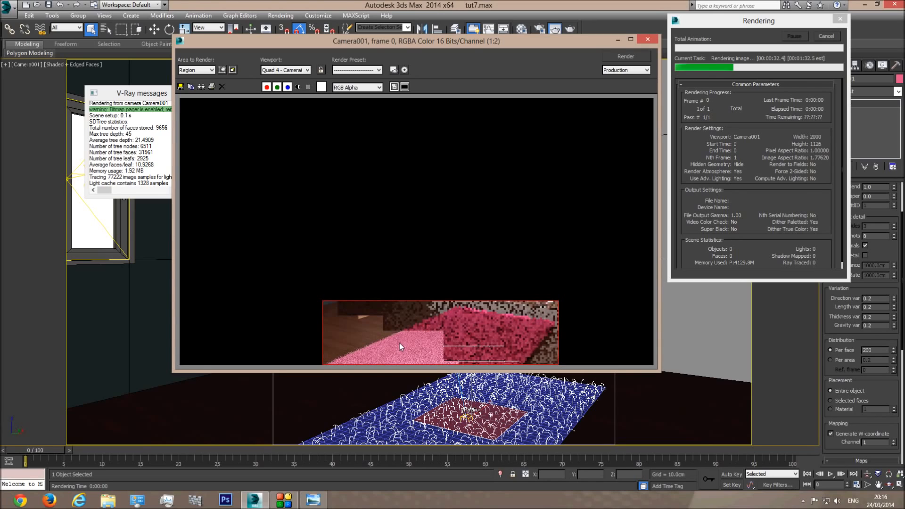
pyautogui.press('Escape')
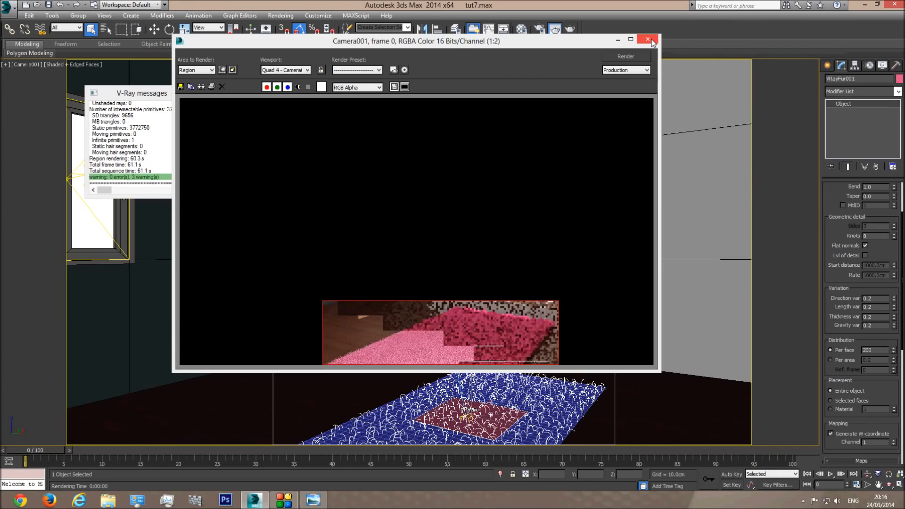
pyautogui.click(647, 40)
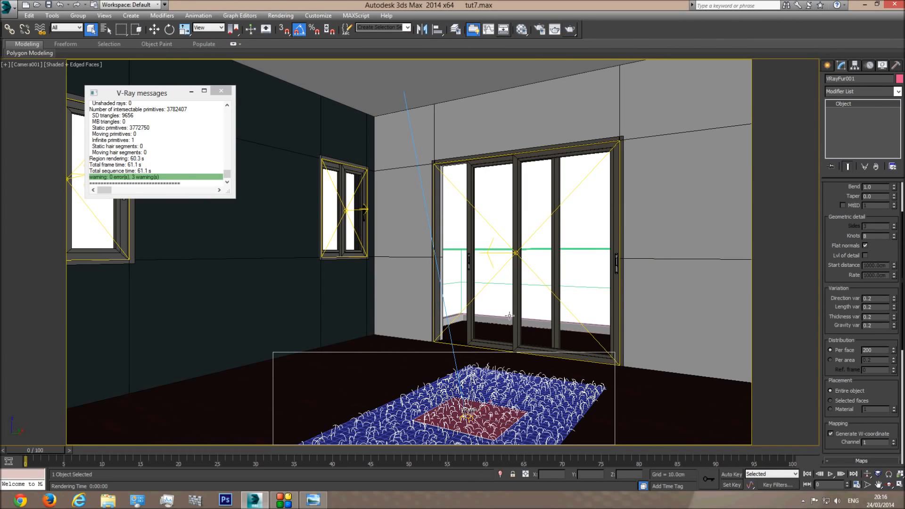
# Create a new material named Carpet in an unused slot and make it a VRayMtl
pyautogui.click(521, 30)
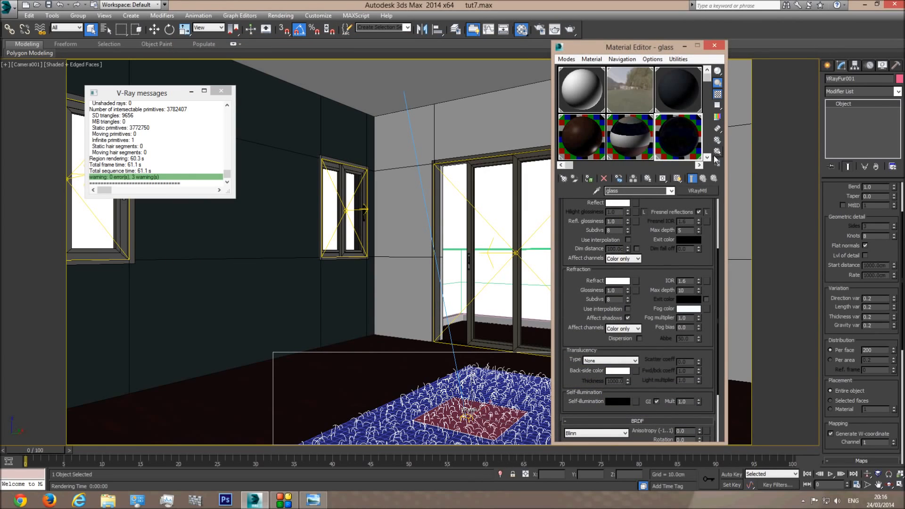
pyautogui.click(707, 157)
pyautogui.click(694, 148)
pyautogui.click(652, 190)
pyautogui.write('Carpet')
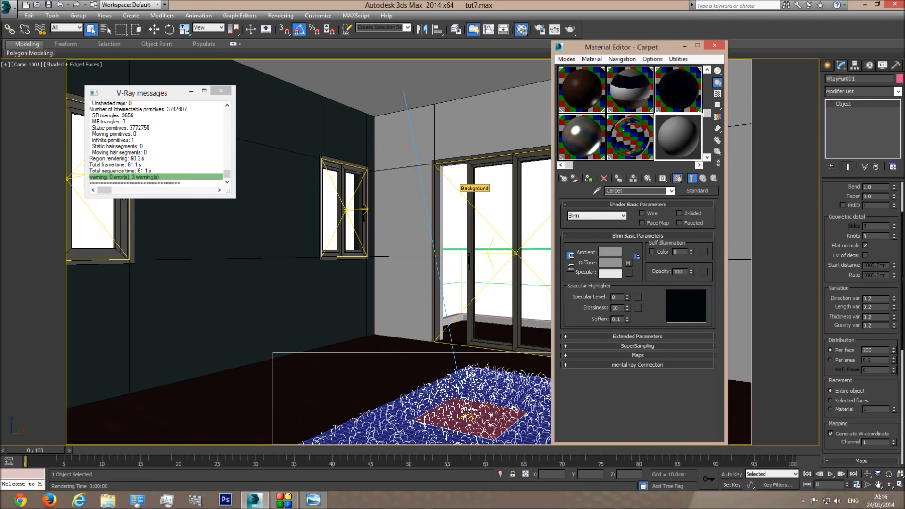
pyautogui.click(697, 191)
pyautogui.scroll(-6, 494, 366)
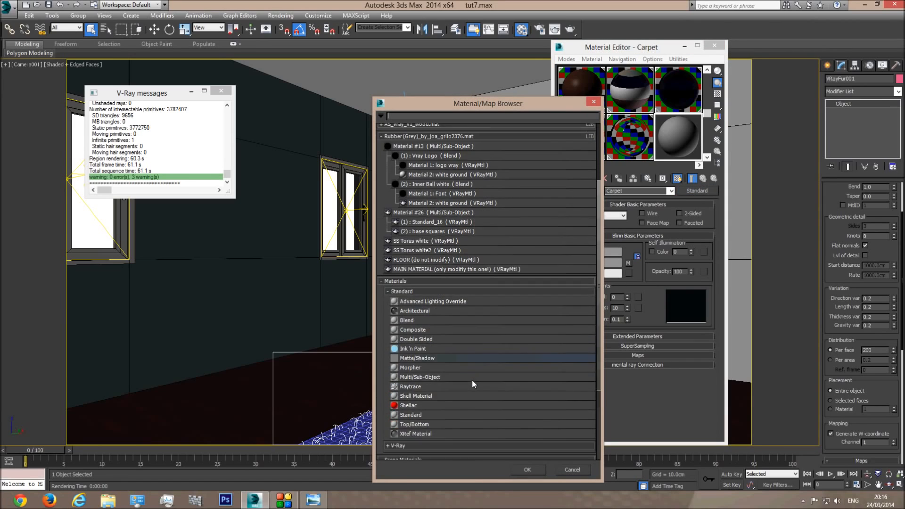
pyautogui.click(412, 366)
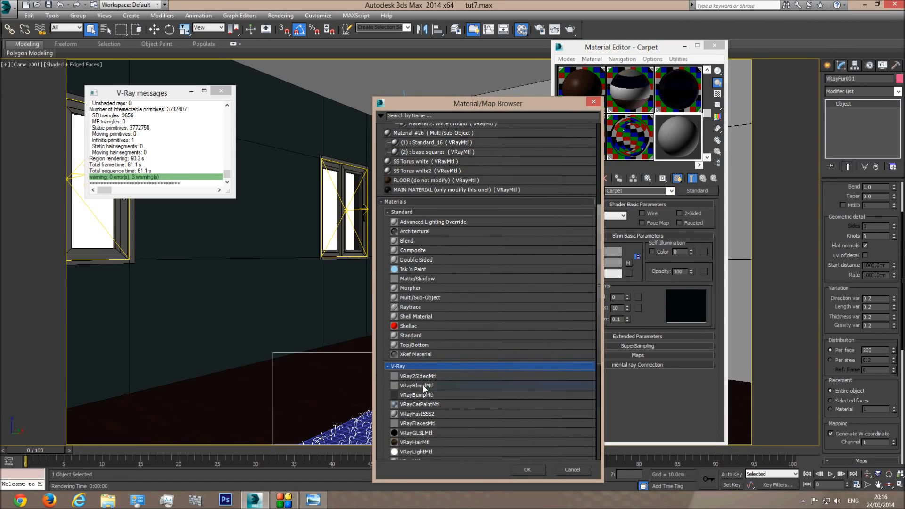
pyautogui.scroll(-2, 423, 386)
pyautogui.doubleClick(420, 404)
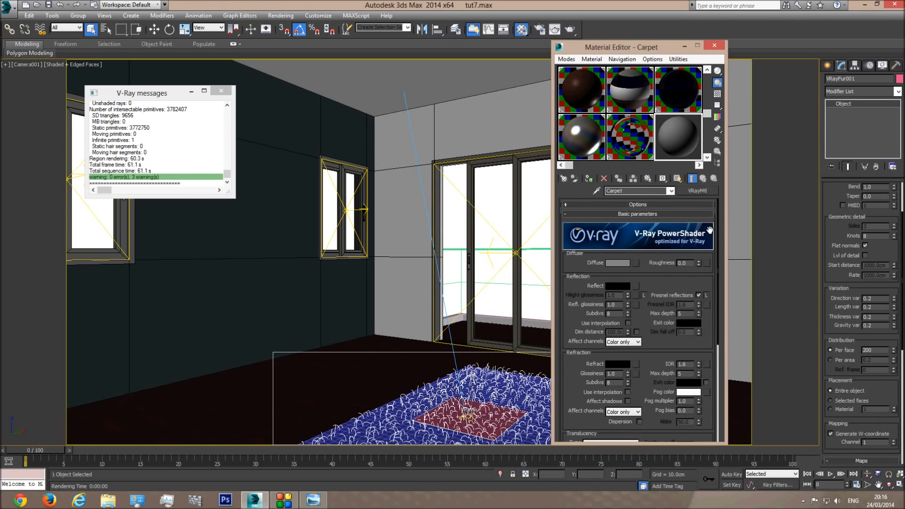
# Put a Falloff map in the Carpet diffuse slot and check the enlarged sample preview
pyautogui.click(621, 263)
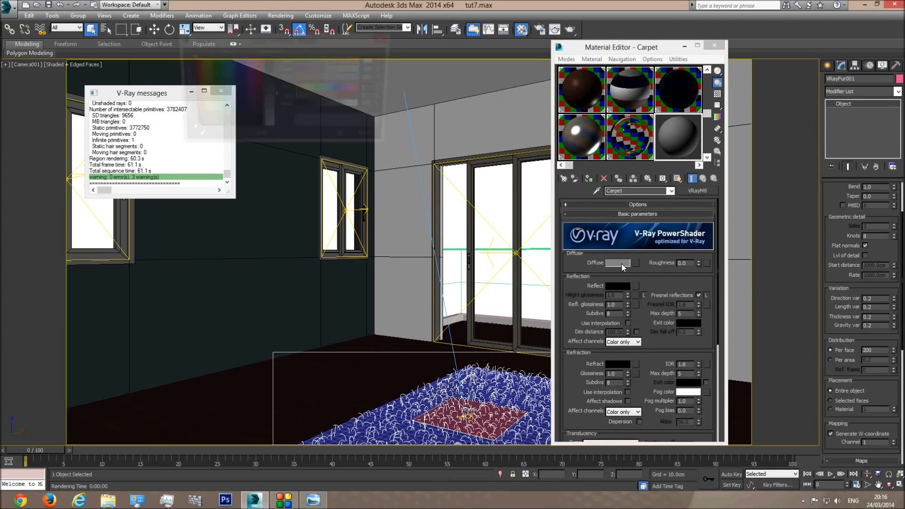
pyautogui.click(366, 139)
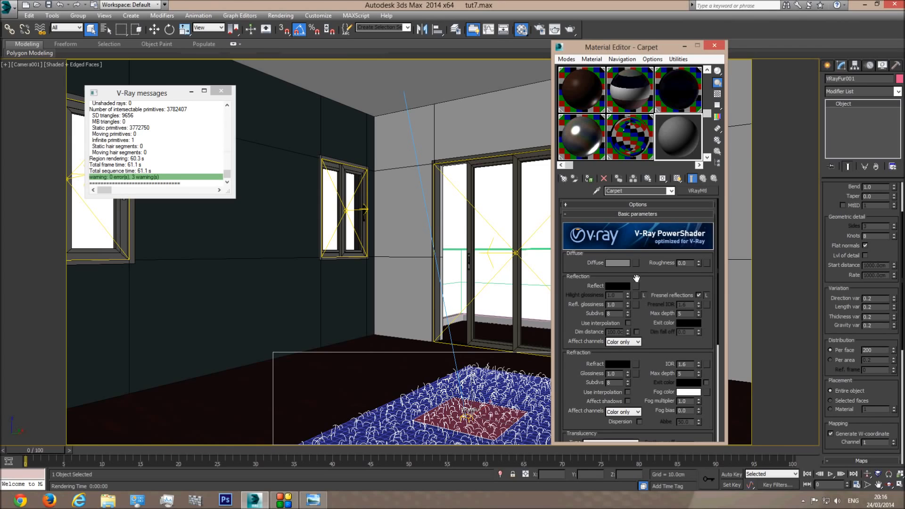
pyautogui.click(635, 263)
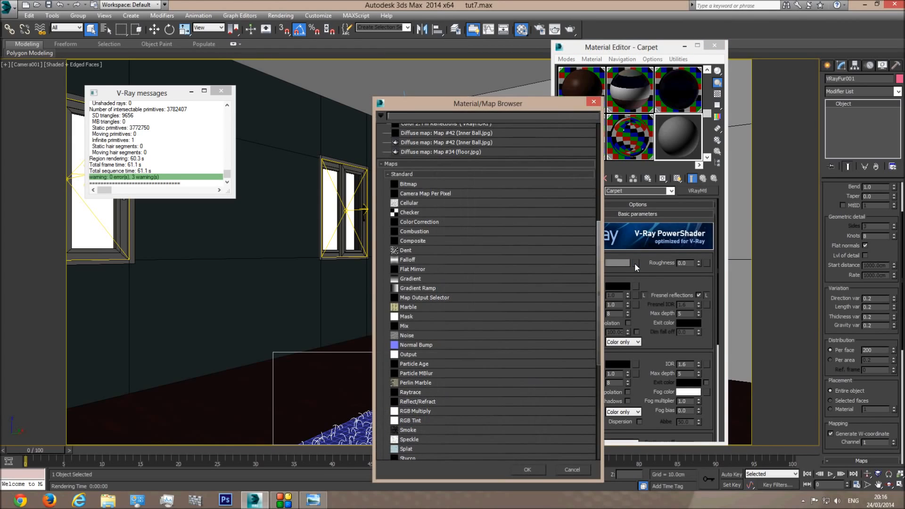
pyautogui.doubleClick(407, 260)
pyautogui.doubleClick(681, 134)
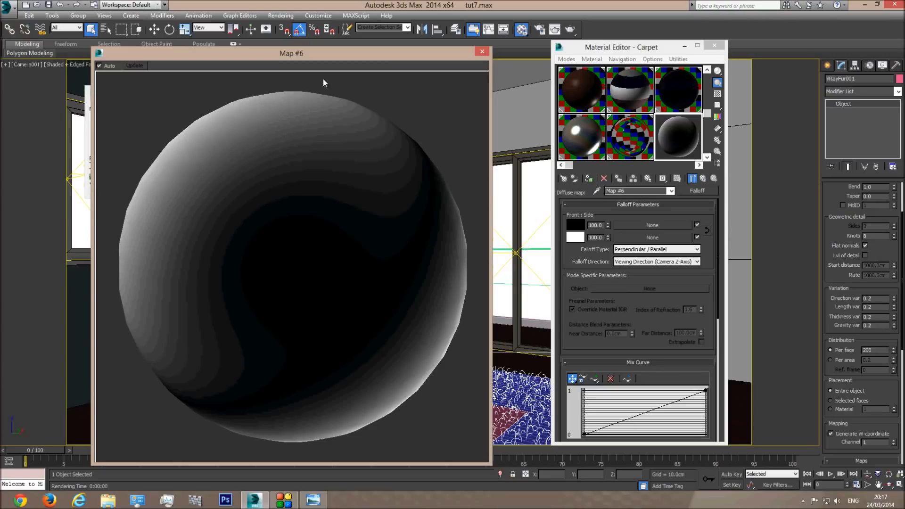
pyautogui.click(482, 51)
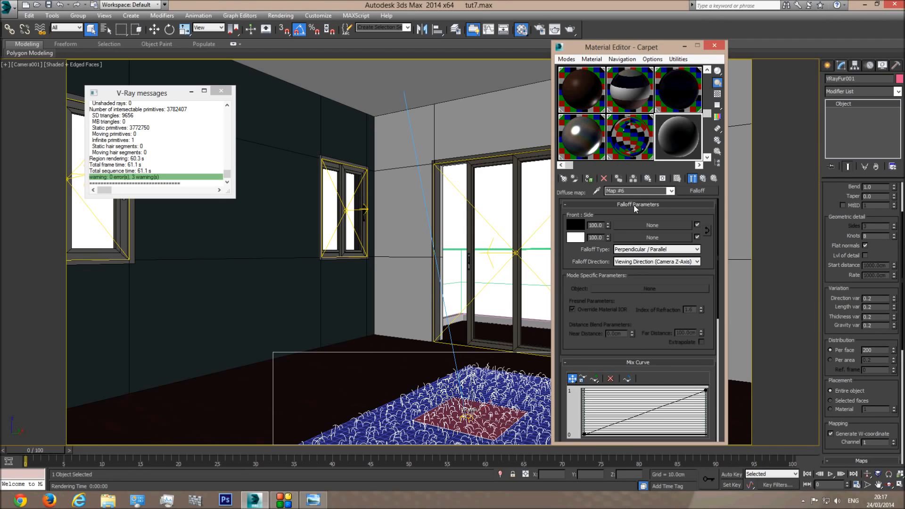
# Set the falloff front colour to R255 G180 B80, lowering saturation to a pale peach
pyautogui.click(576, 225)
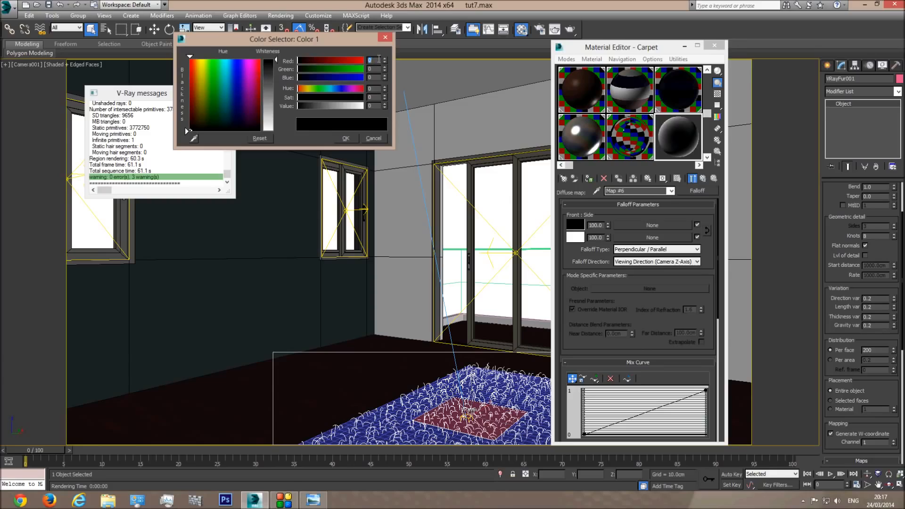
pyautogui.write('255')
pyautogui.press('Tab')
pyautogui.write('180')
pyautogui.press('Tab')
pyautogui.write('80')
pyautogui.press('Tab')
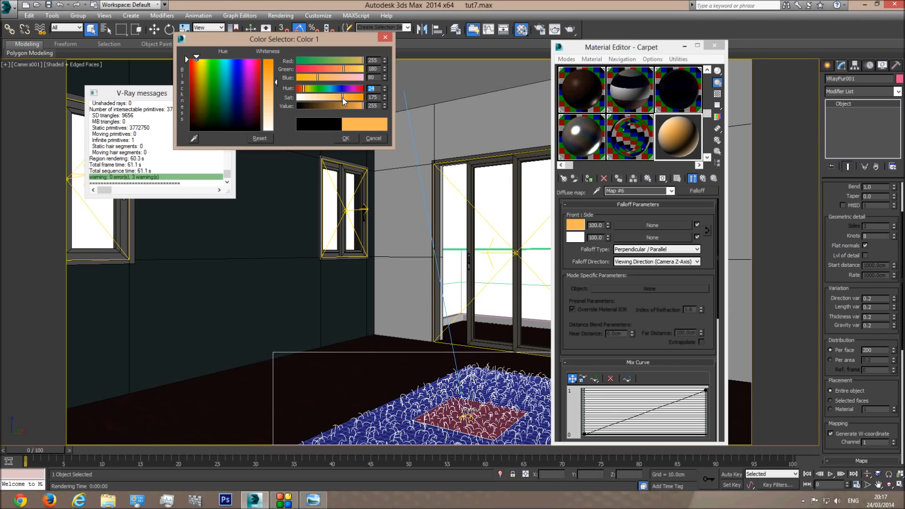
pyautogui.moveTo(343, 100)
pyautogui.mouseDown()
pyautogui.moveTo(318, 97)
pyautogui.moveTo(354, 111)
pyautogui.moveTo(358, 105)
pyautogui.mouseUp()
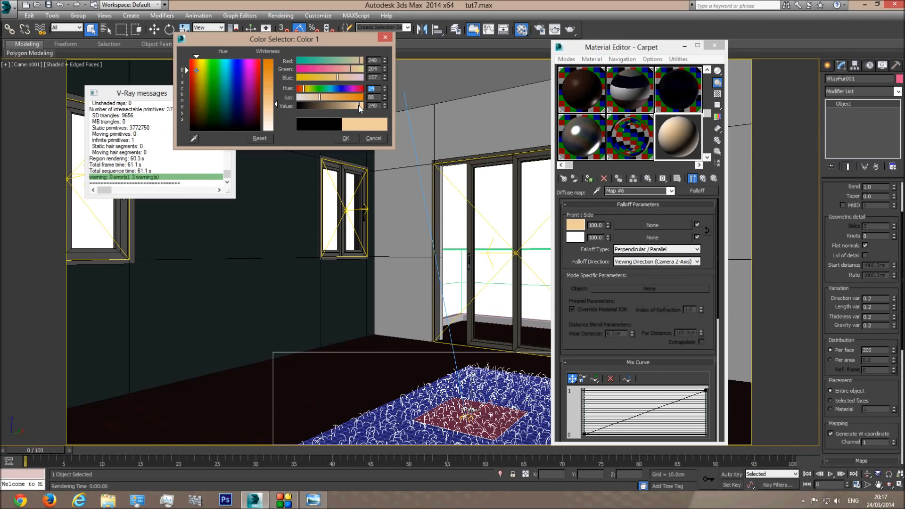
pyautogui.click(347, 136)
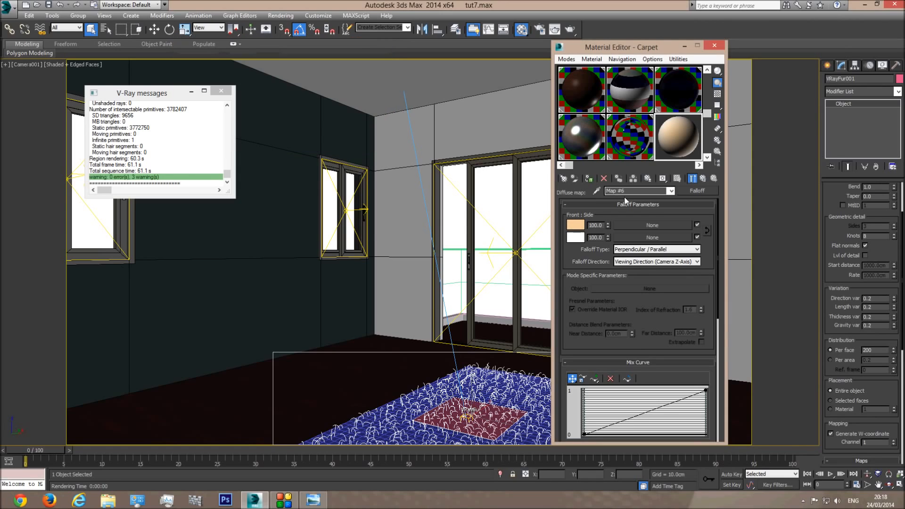
# Check the beige Carpet sample enlarged, then select the carpet plane in wireframe view
pyautogui.doubleClick(679, 133)
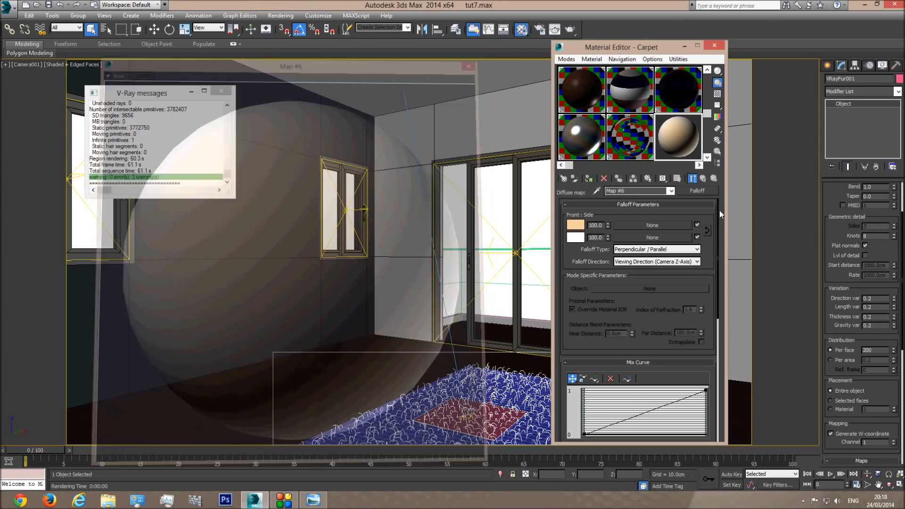
pyautogui.click(482, 51)
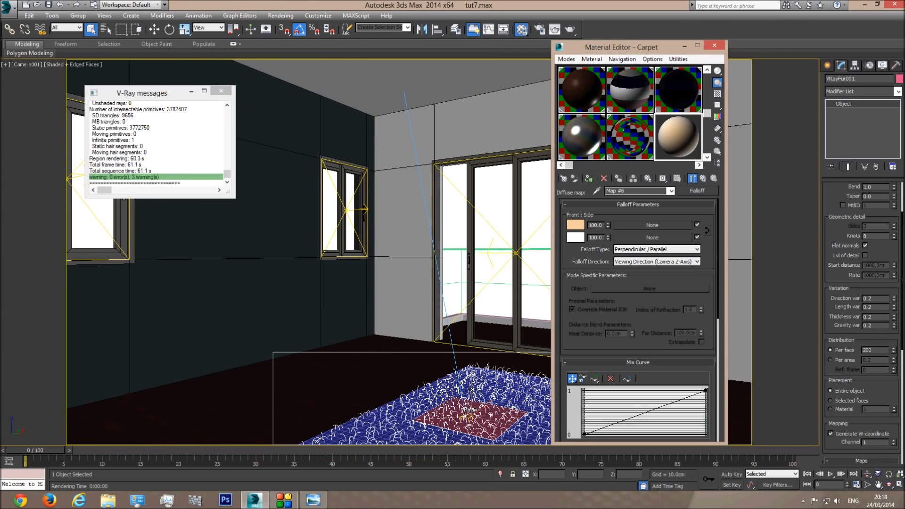
pyautogui.press('F3')
pyautogui.click(443, 379)
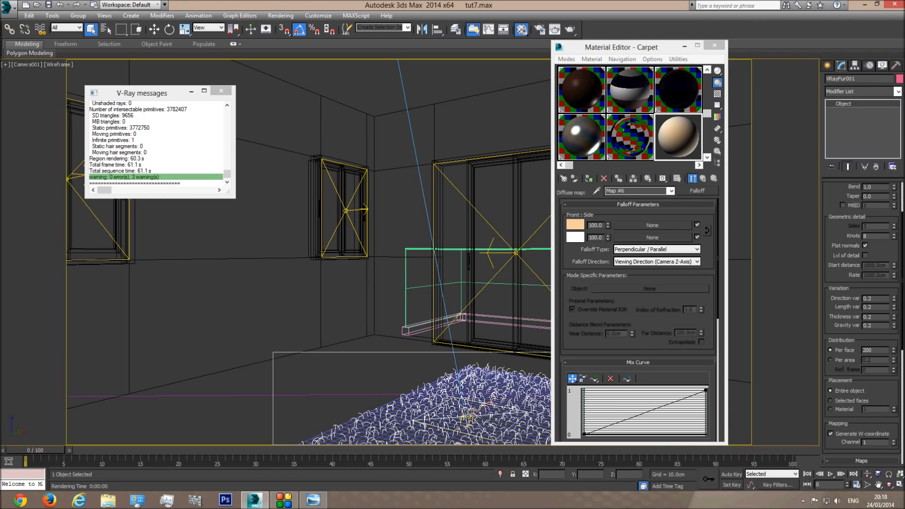
# Assign the beige Carpet material to the selected carpet plane and its V-Ray Fur
pyautogui.keyDown('ctrl'); pyautogui.click(446, 377); pyautogui.keyUp('ctrl')
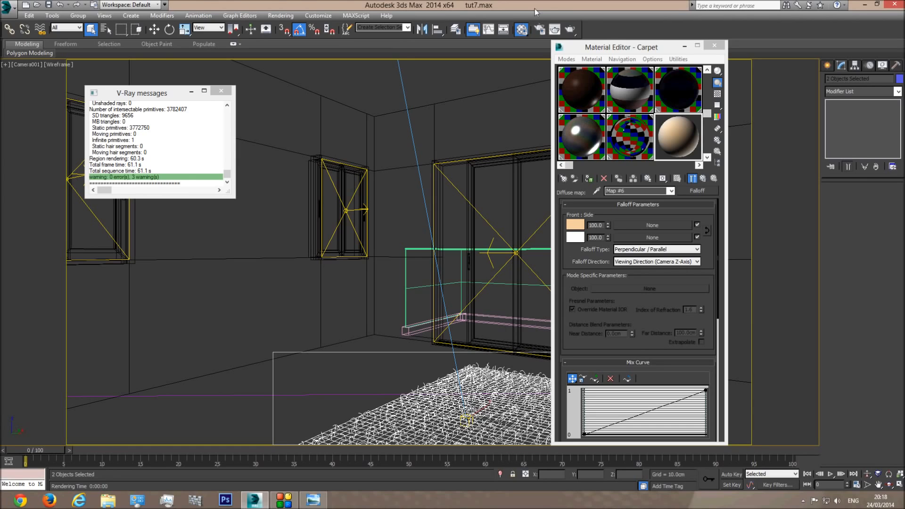
pyautogui.click(554, 28)
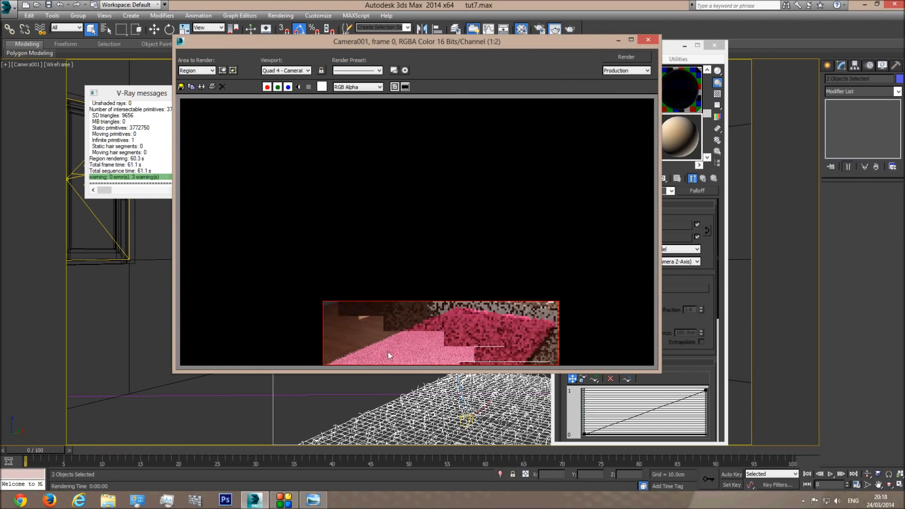
pyautogui.click(648, 39)
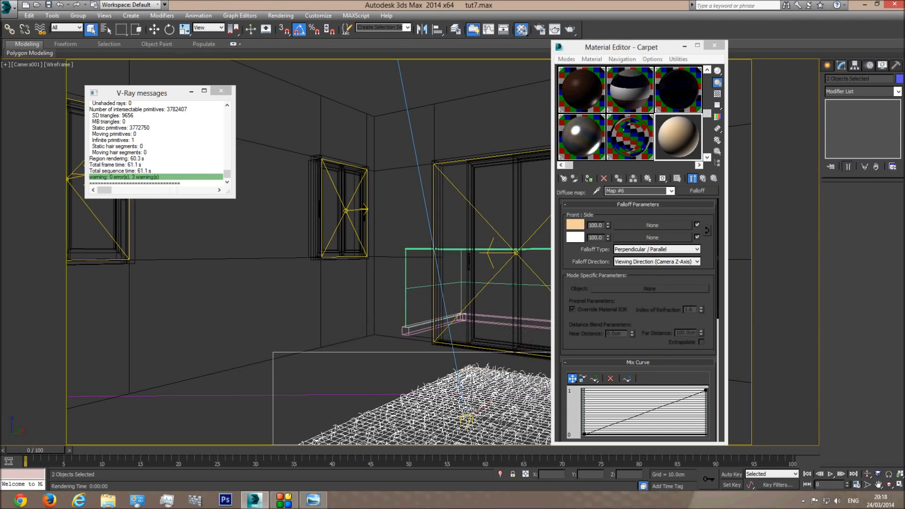
pyautogui.click(589, 178)
# Deselect, switch the camera view back to shaded and start a carpet-region test render
pyautogui.press('F3')
pyautogui.press('F3')
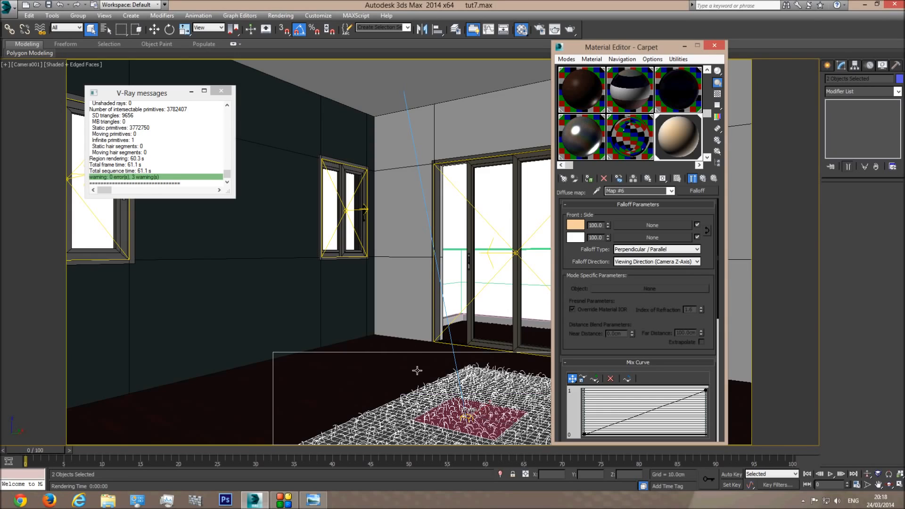
pyautogui.click(459, 217)
pyautogui.press('F3')
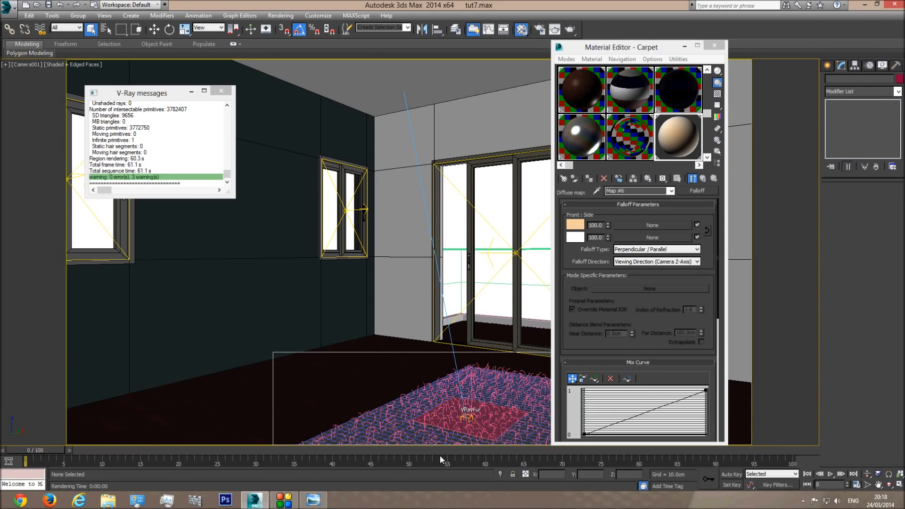
pyautogui.click(571, 30)
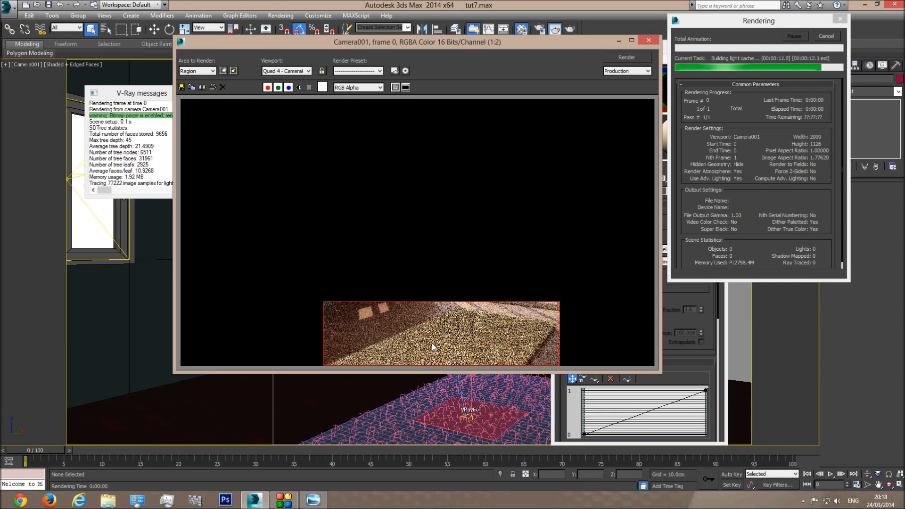
# Zoom around the render to inspect the beige fur, then cancel rendering and close the frame window
pyautogui.scroll(1, 389, 358)
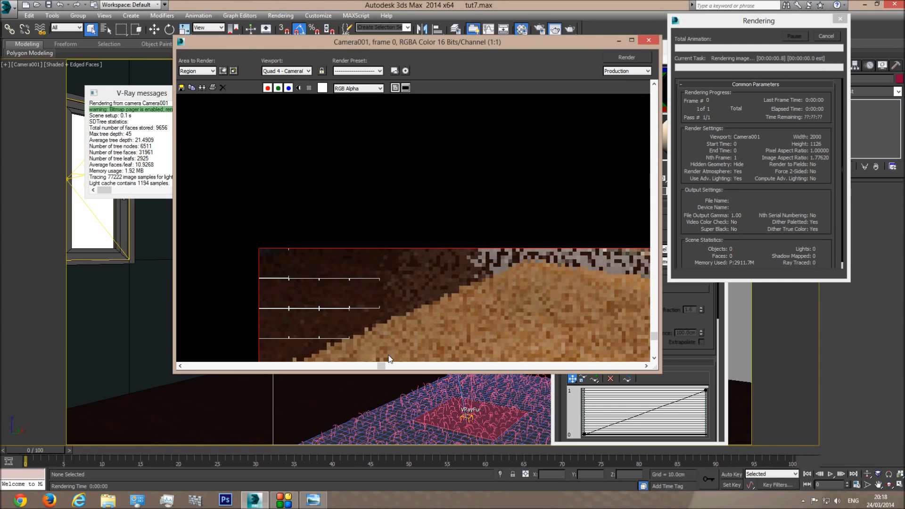
pyautogui.scroll(-1, 396, 349)
pyautogui.scroll(1, 410, 344)
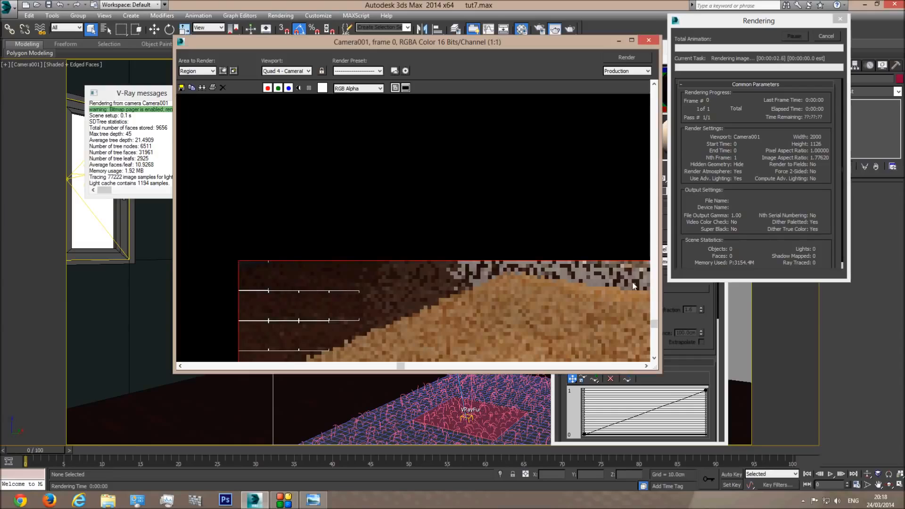
pyautogui.click(654, 358)
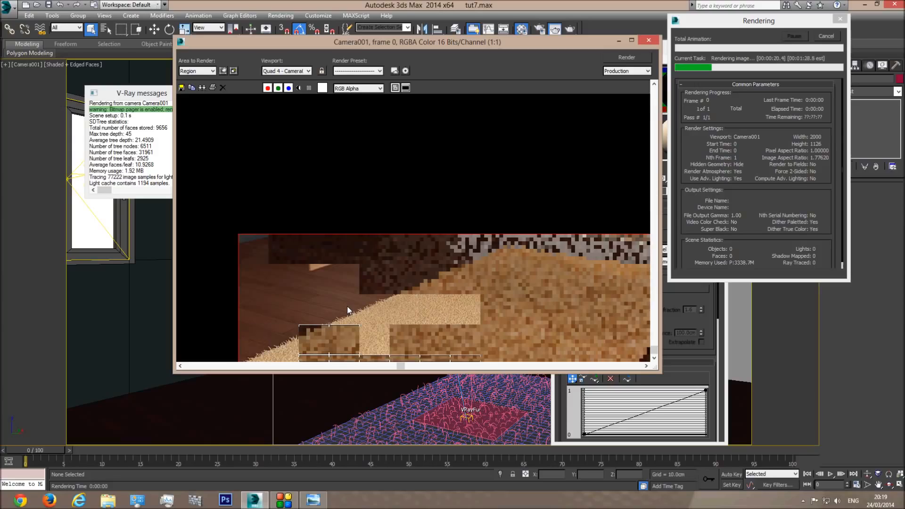
pyautogui.scroll(-1, 404, 328)
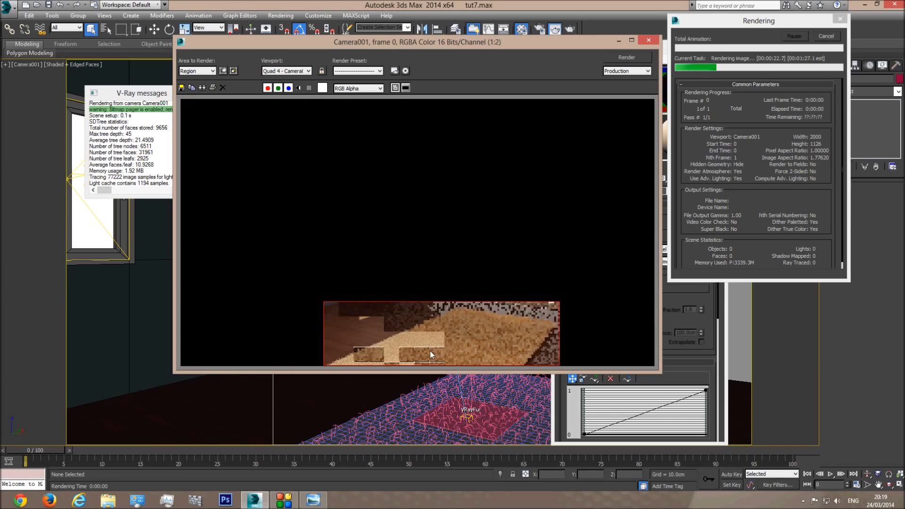
pyautogui.scroll(1, 429, 351)
pyautogui.scroll(1, 396, 331)
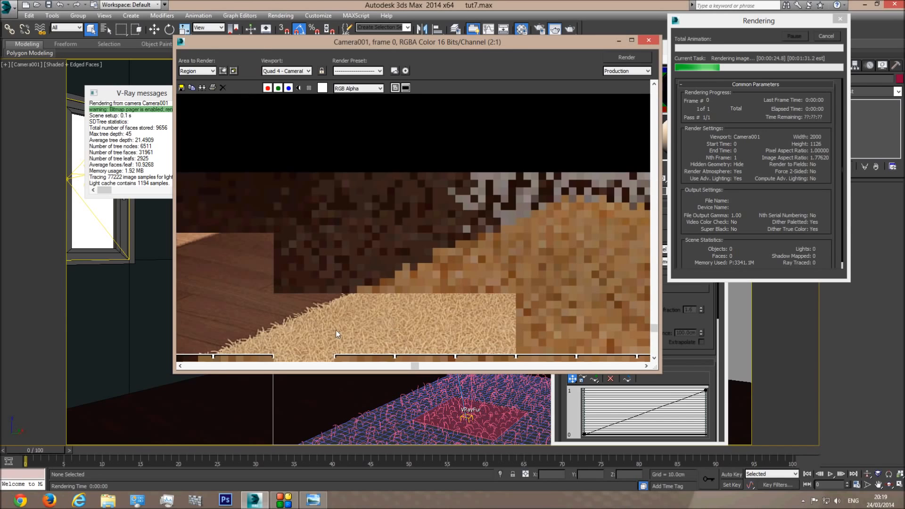
pyautogui.scroll(-1, 335, 330)
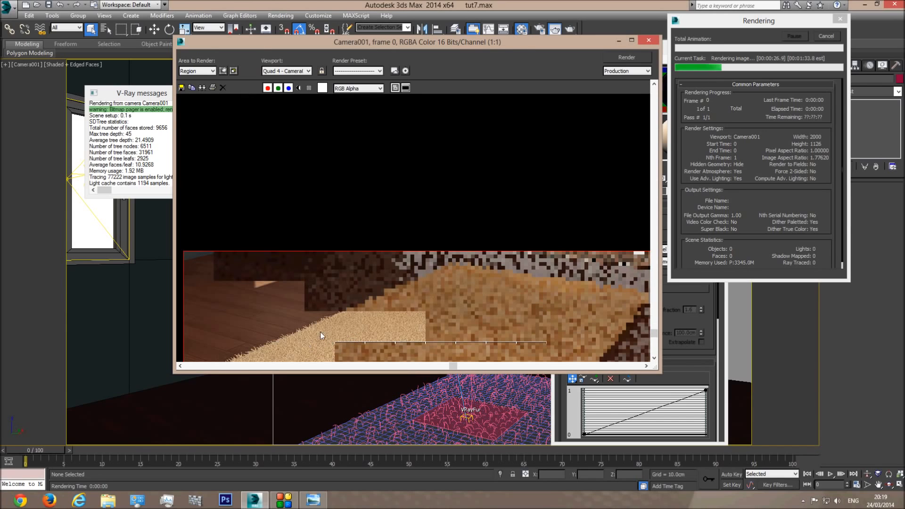
pyautogui.scroll(1, 321, 328)
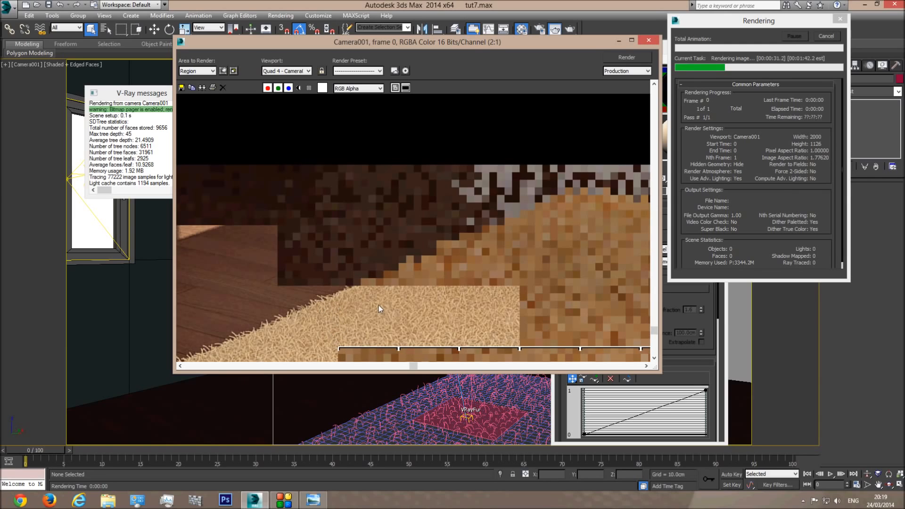
pyautogui.scroll(-1, 378, 304)
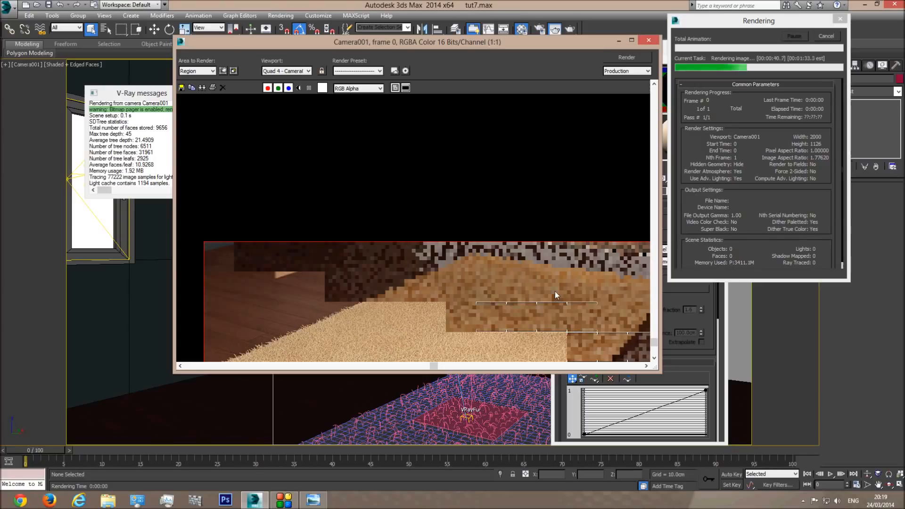
pyautogui.click(824, 37)
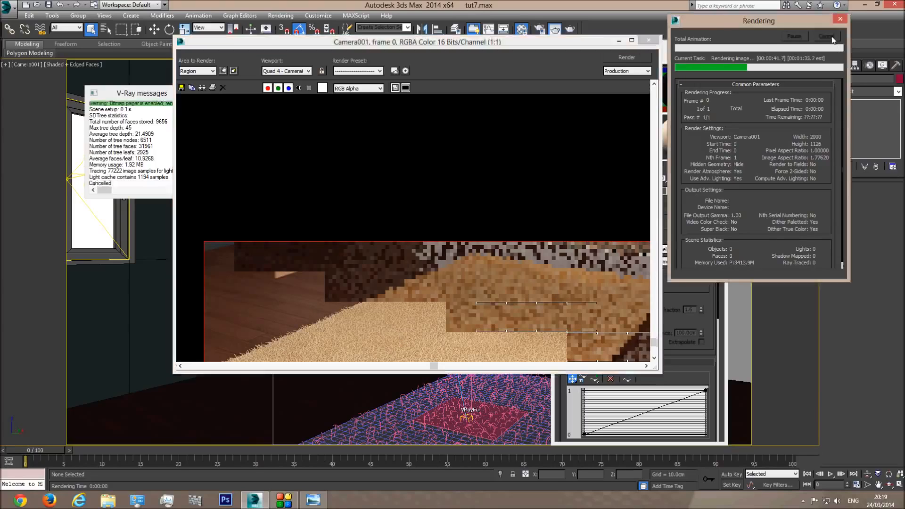
pyautogui.click(650, 43)
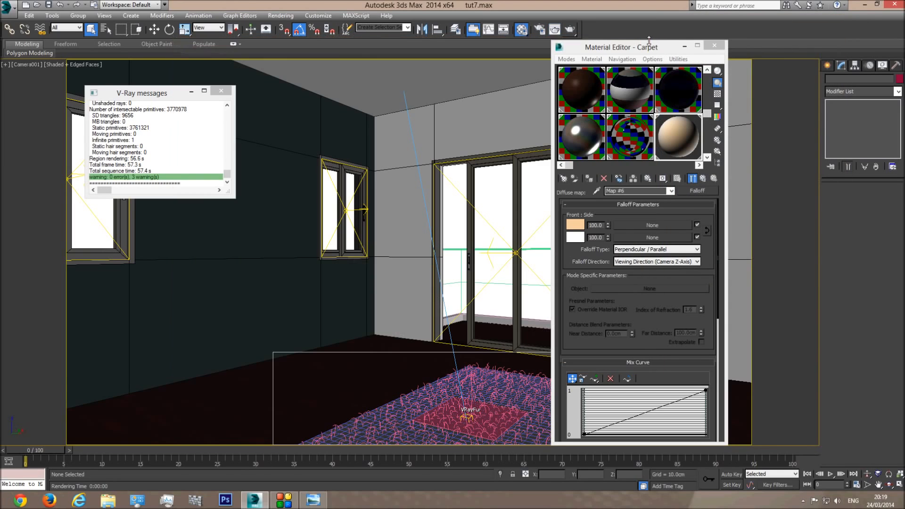
# Show dirt_title.png in Windows Photo Viewer, centred over the scene and enlarged
pyautogui.click(313, 501)
pyautogui.moveTo(351, 10); pyautogui.dragTo(547, 54)
pyautogui.scroll(3, 423, 326)
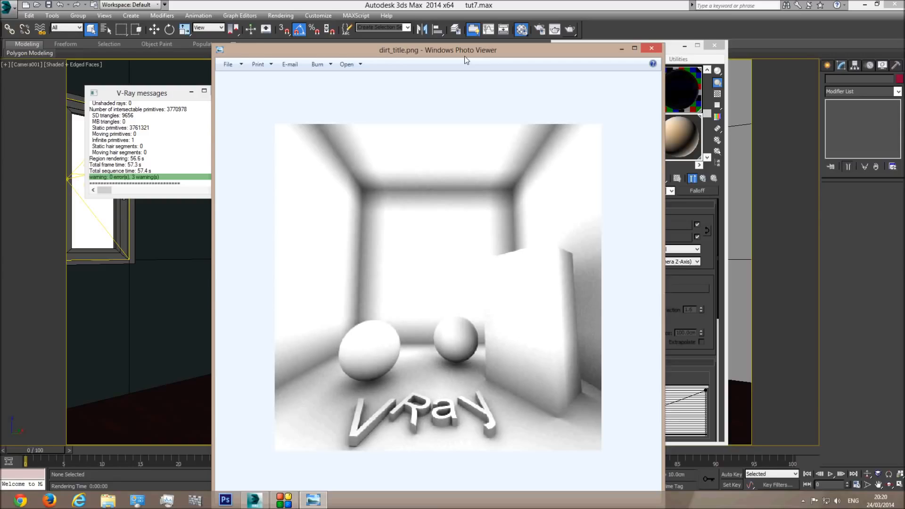
# Reopen the carpet test render in 3ds Max, zoom in to inspect it, then close it
pyautogui.click(554, 29)
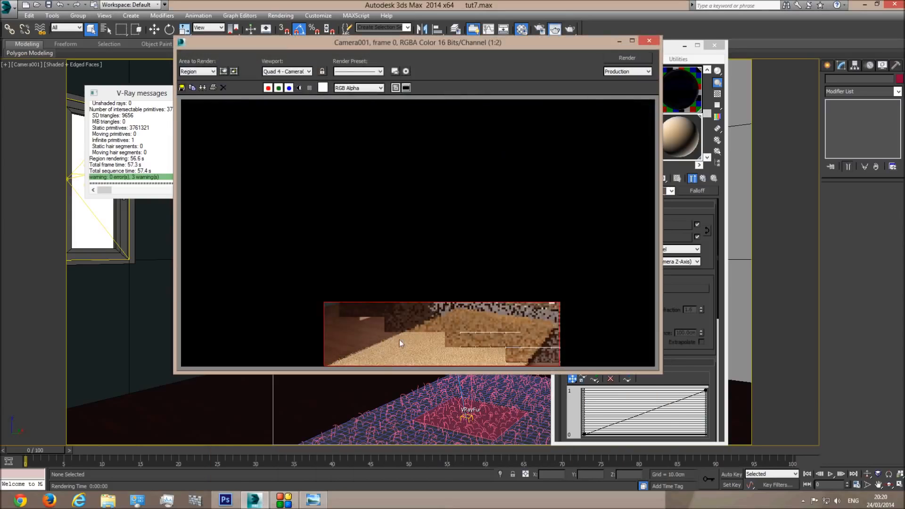
pyautogui.scroll(1, 387, 355)
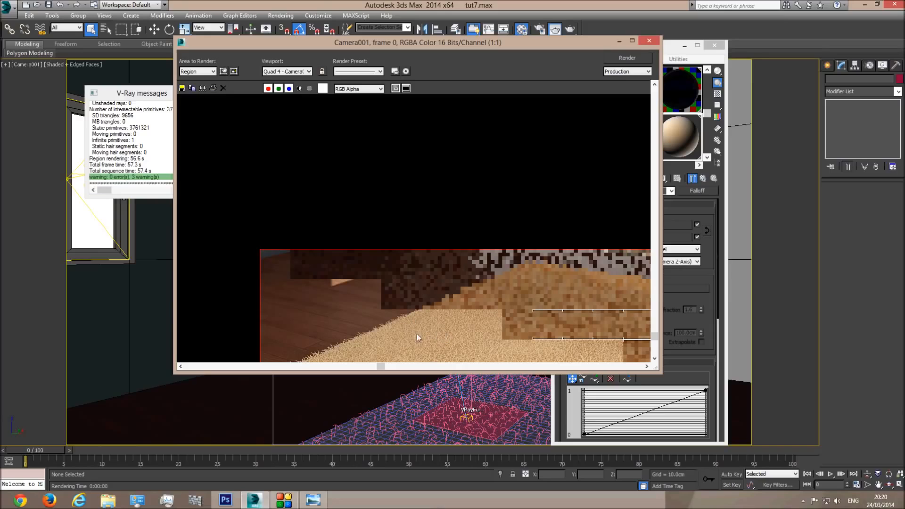
pyautogui.click(649, 41)
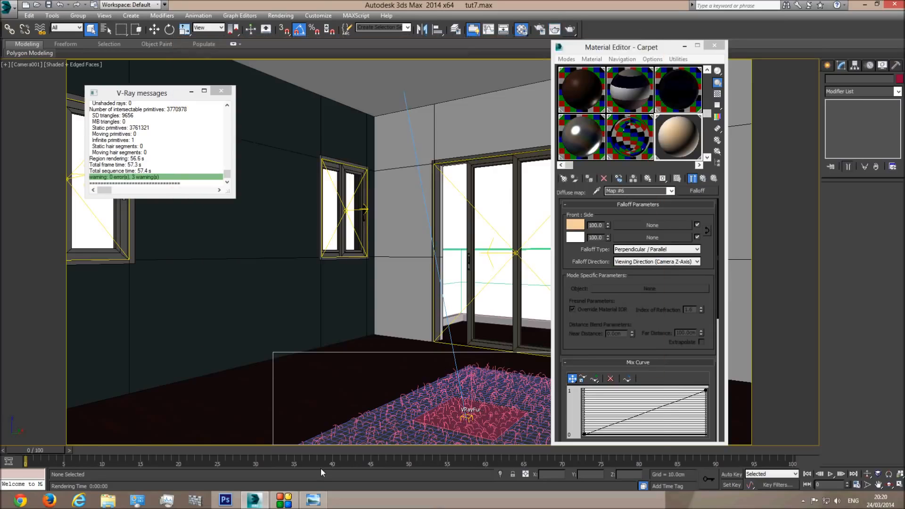
# Close the image viewer and convert Carpet to a VRayBlendMtl, keeping the old VRayMtl as base
pyautogui.click(316, 500)
pyautogui.click(656, 49)
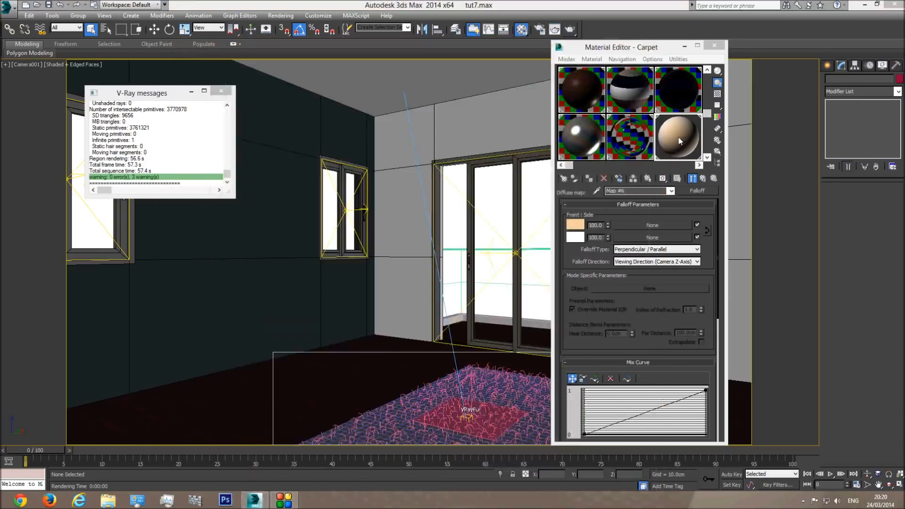
pyautogui.click(670, 190)
pyautogui.click(626, 198)
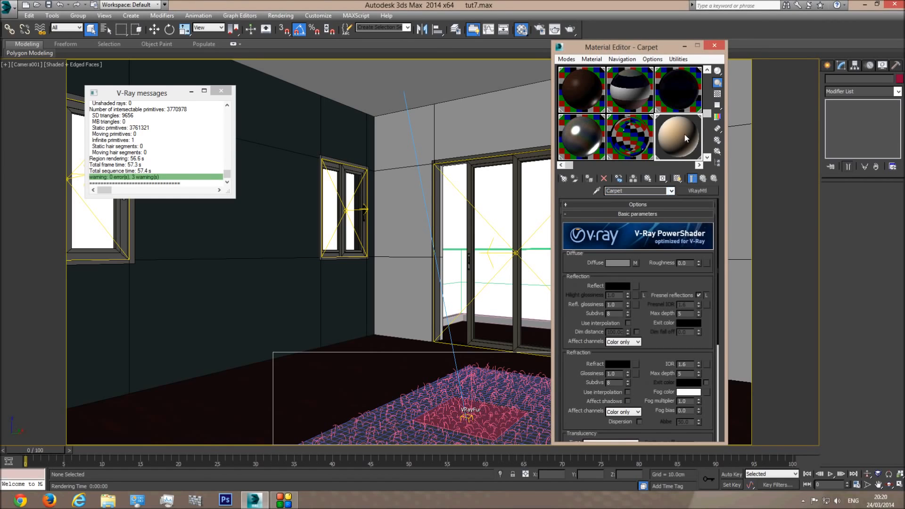
pyautogui.click(698, 190)
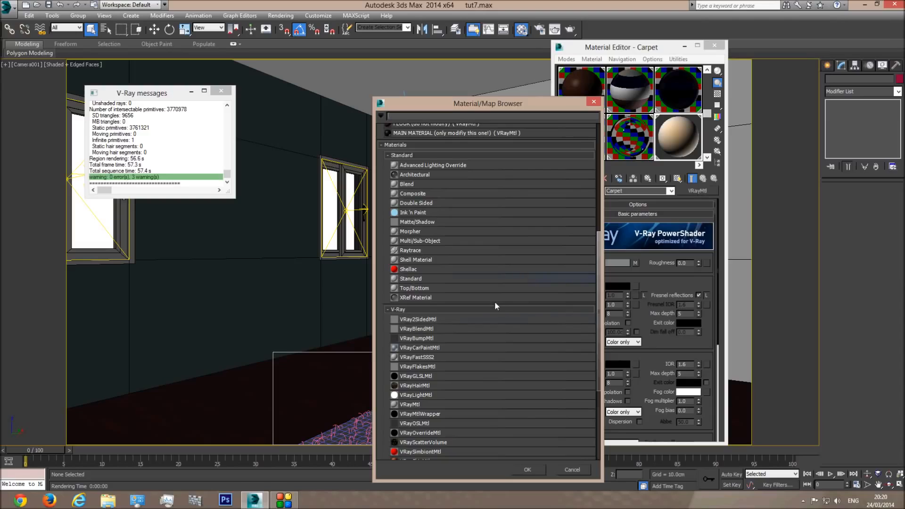
pyautogui.doubleClick(427, 329)
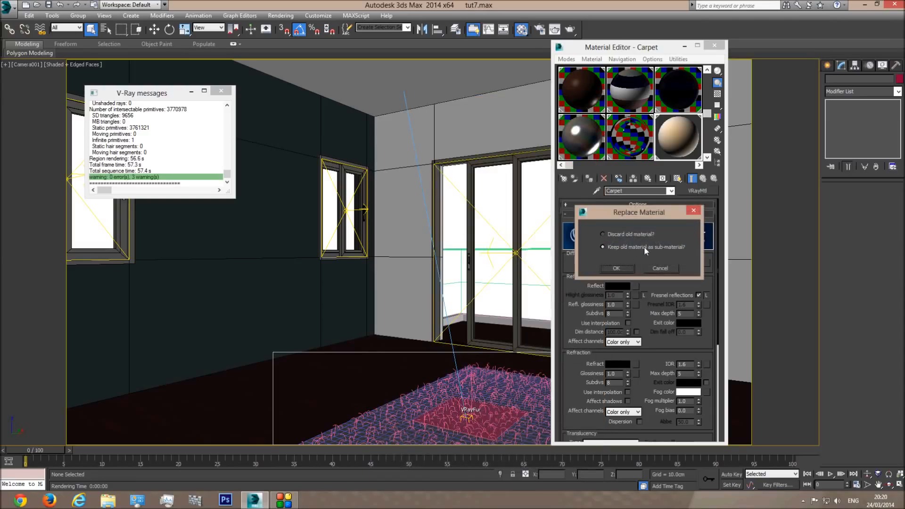
pyautogui.click(617, 268)
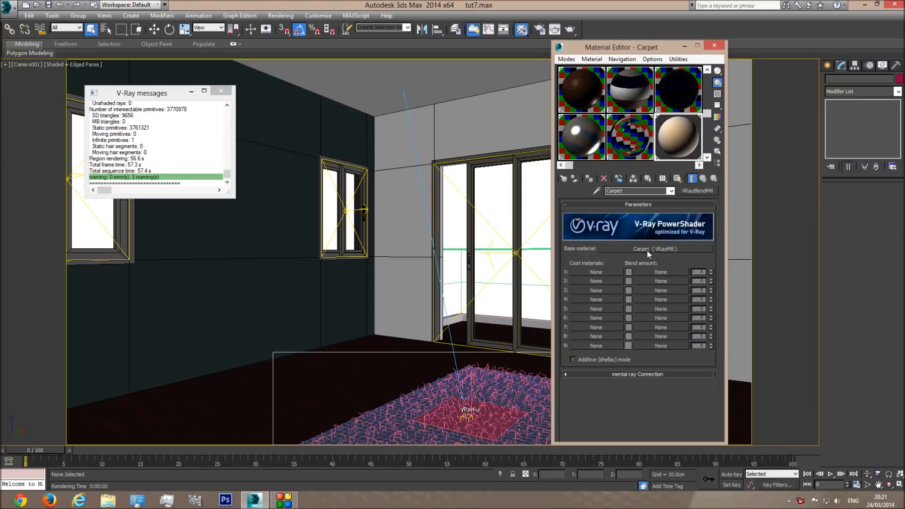
# Drop the brushed aluminium material into Coat material 1 as an instance
pyautogui.click(578, 136)
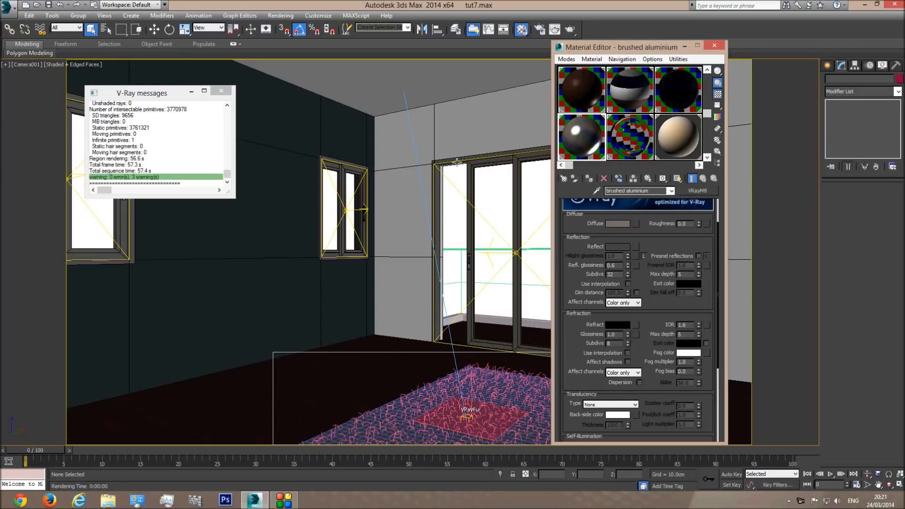
pyautogui.click(687, 136)
pyautogui.moveTo(587, 142); pyautogui.dragTo(594, 272)
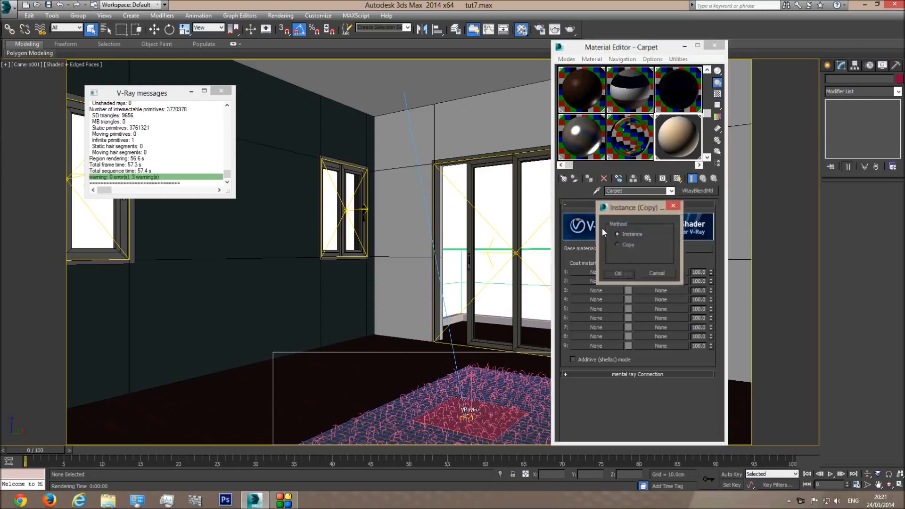
pyautogui.click(617, 273)
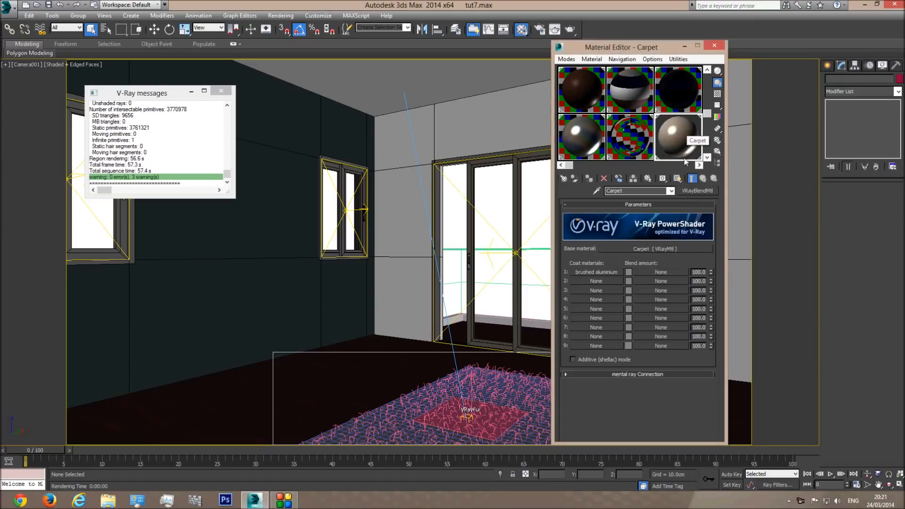
# Try the first coat's blend amount colour at black, then at white
pyautogui.click(628, 272)
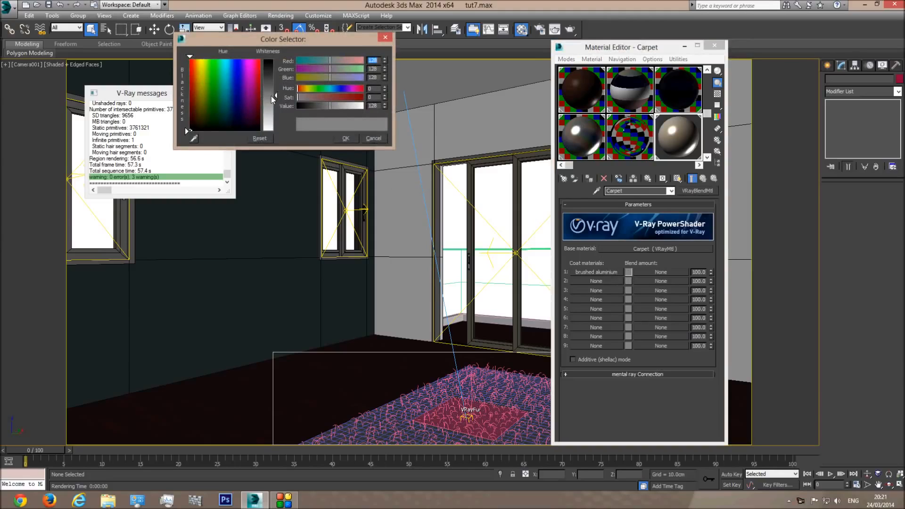
pyautogui.moveTo(277, 97); pyautogui.dragTo(281, 59)
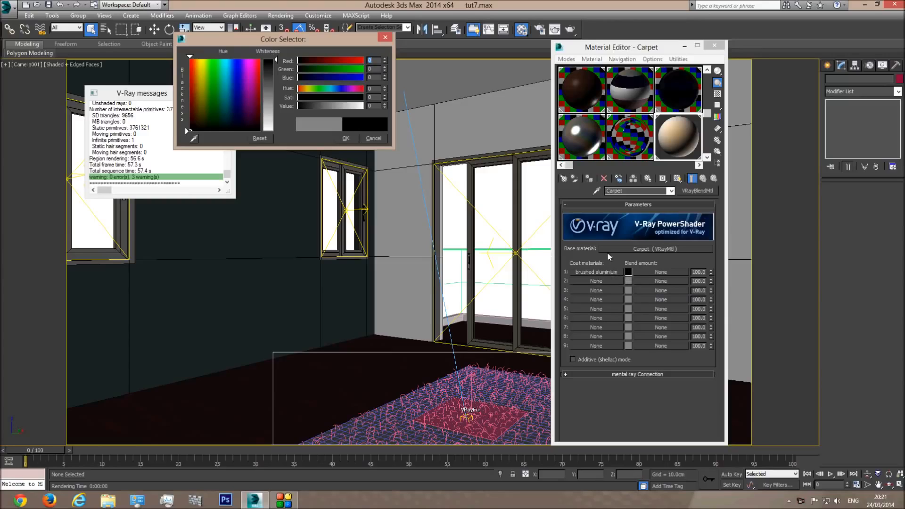
pyautogui.moveTo(276, 58); pyautogui.dragTo(277, 131)
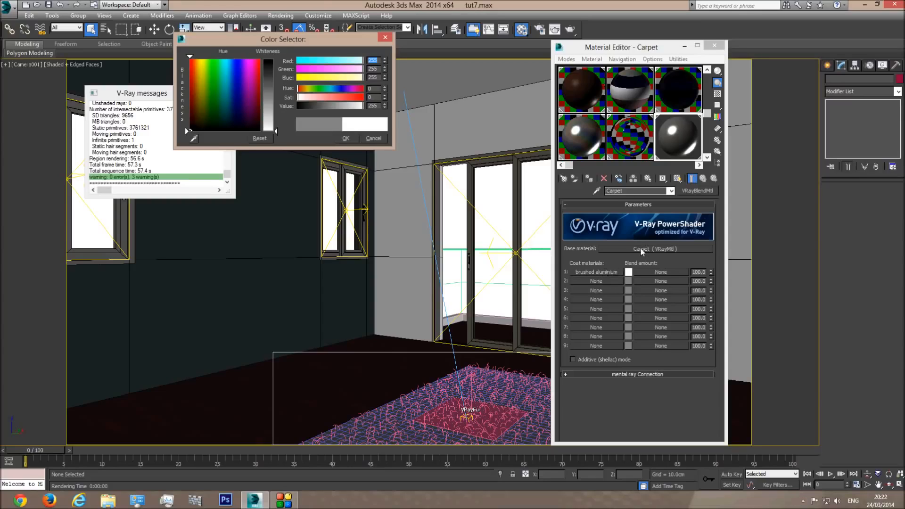
# Discard the blend colour change and clear brushed aluminium from Coat 1
pyautogui.click(373, 139)
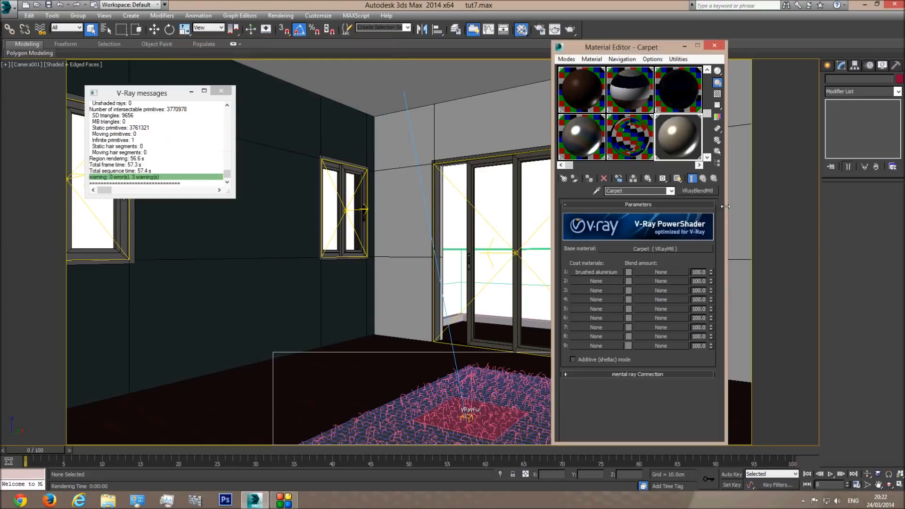
pyautogui.rightClick(603, 272)
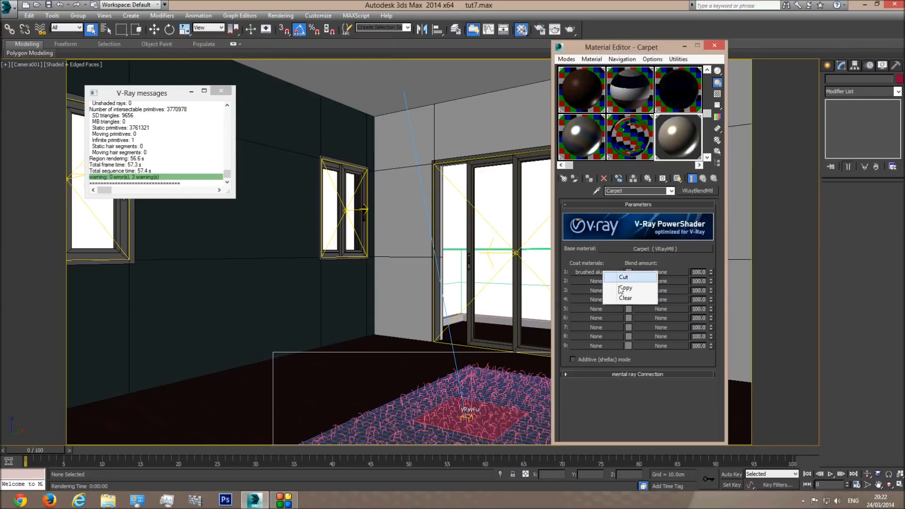
pyautogui.click(625, 297)
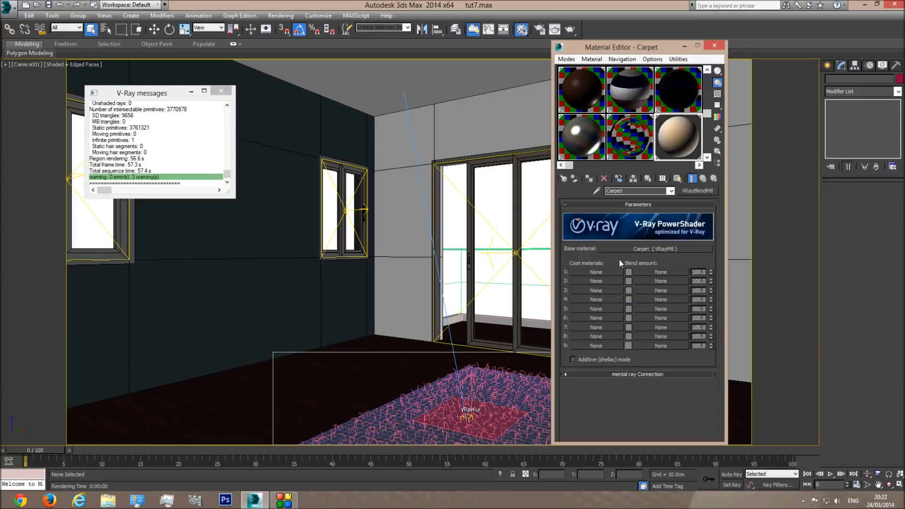
# Copy the base Carpet material into Coat 1 and rename it Carpet(ocluded)
pyautogui.moveTo(646, 248); pyautogui.dragTo(600, 272)
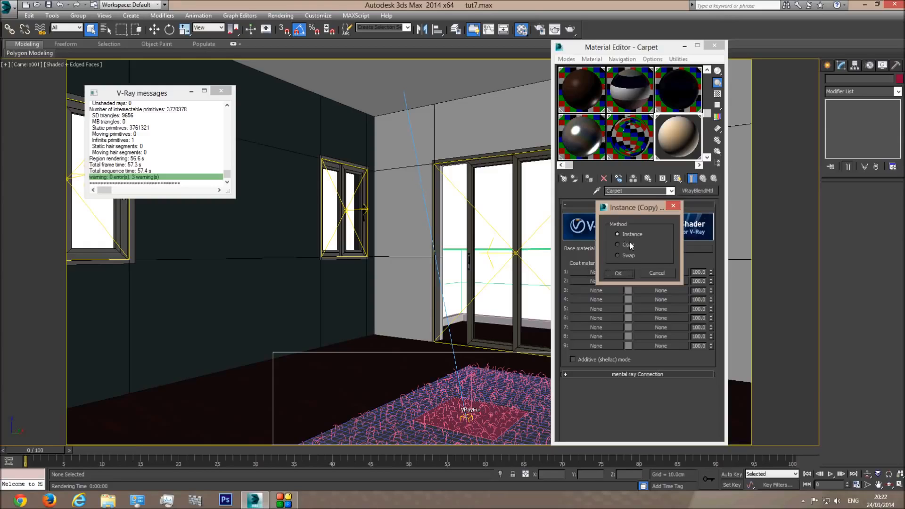
pyautogui.click(617, 274)
pyautogui.click(597, 272)
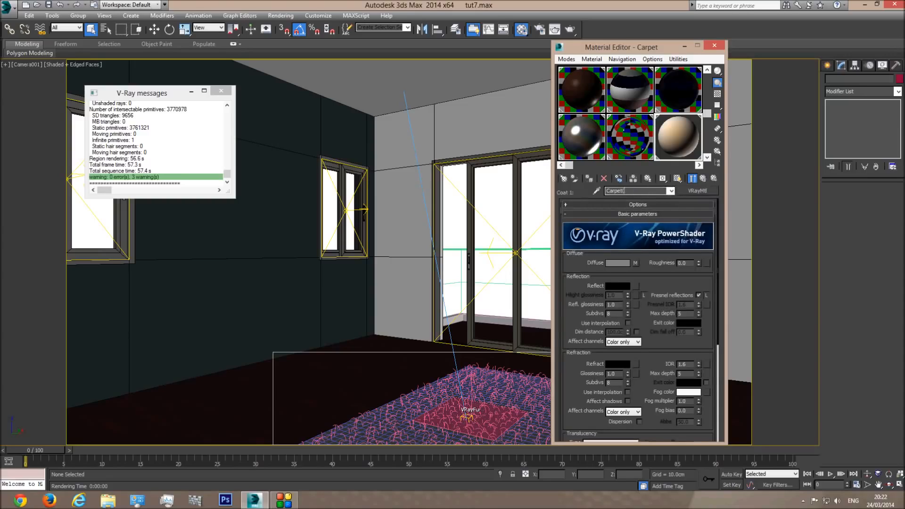
pyautogui.write('ocluded')
pyautogui.click(634, 263)
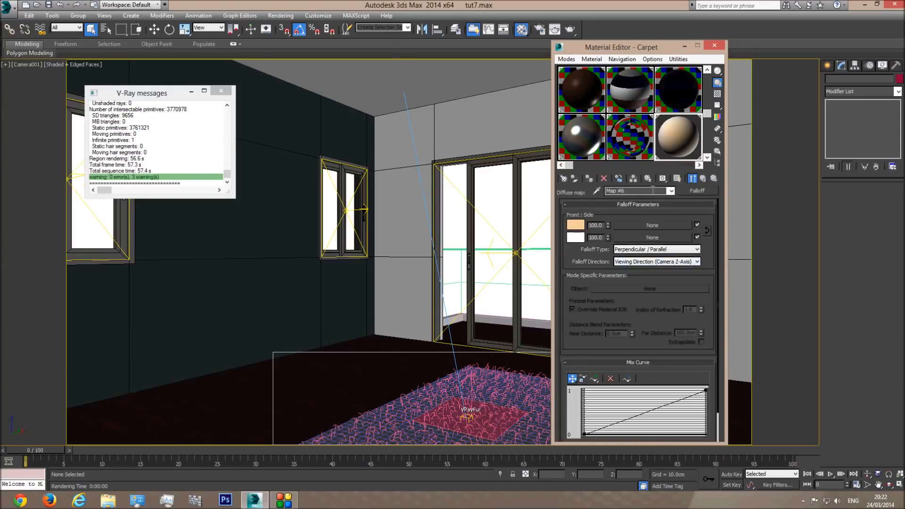
# Darken the falloff's front colour to a muted beige and paste it onto the side colour
pyautogui.click(575, 225)
pyautogui.moveTo(360, 106); pyautogui.dragTo(340, 108)
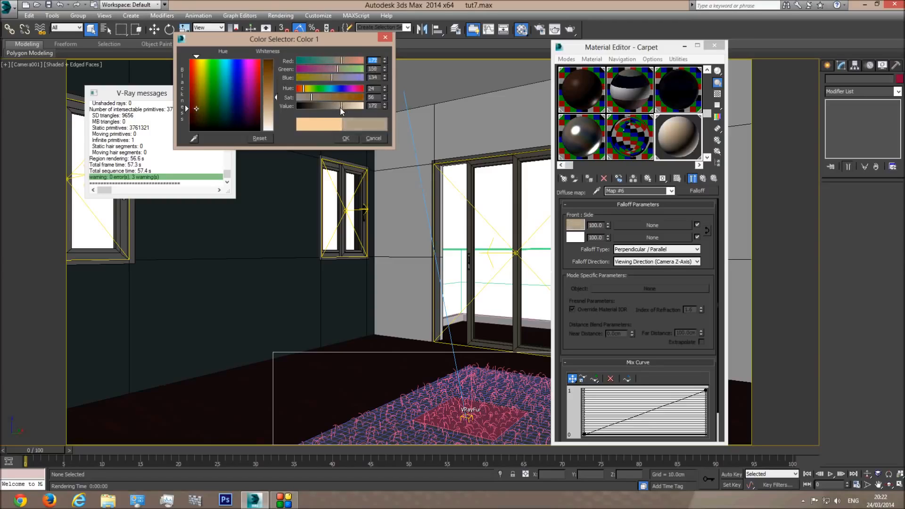
pyautogui.click(345, 138)
pyautogui.rightClick(577, 228)
pyautogui.click(594, 232)
pyautogui.rightClick(575, 237)
pyautogui.click(595, 251)
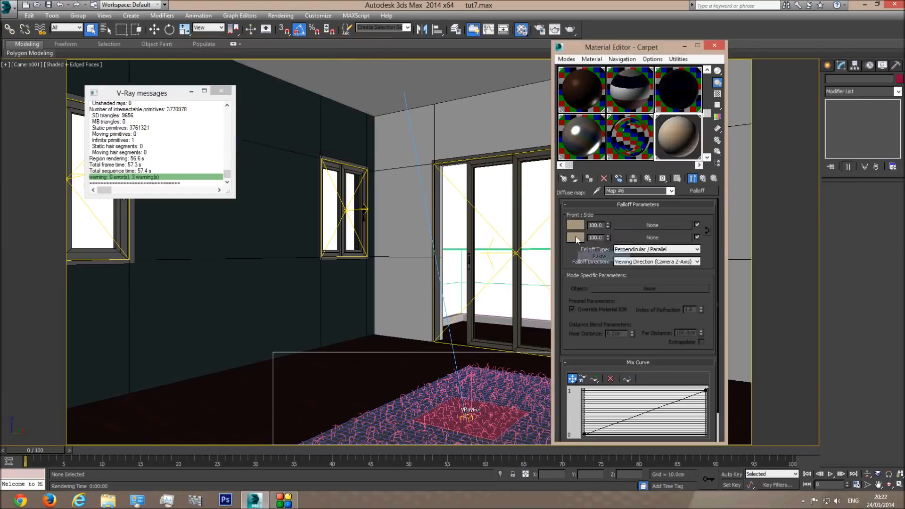
# Lighten the falloff's side colour to a pale beige and return to the Carpet blend level
pyautogui.click(575, 236)
pyautogui.moveTo(276, 96); pyautogui.dragTo(275, 118)
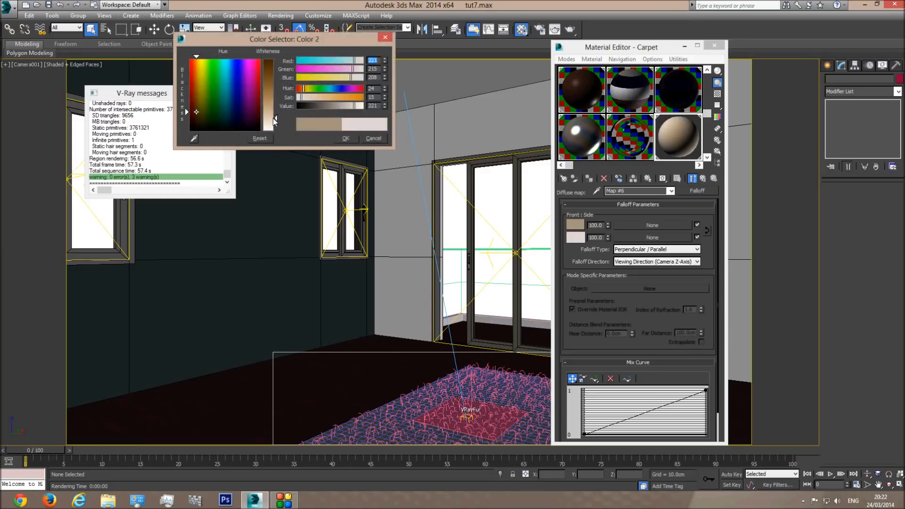
pyautogui.click(346, 138)
pyautogui.click(669, 190)
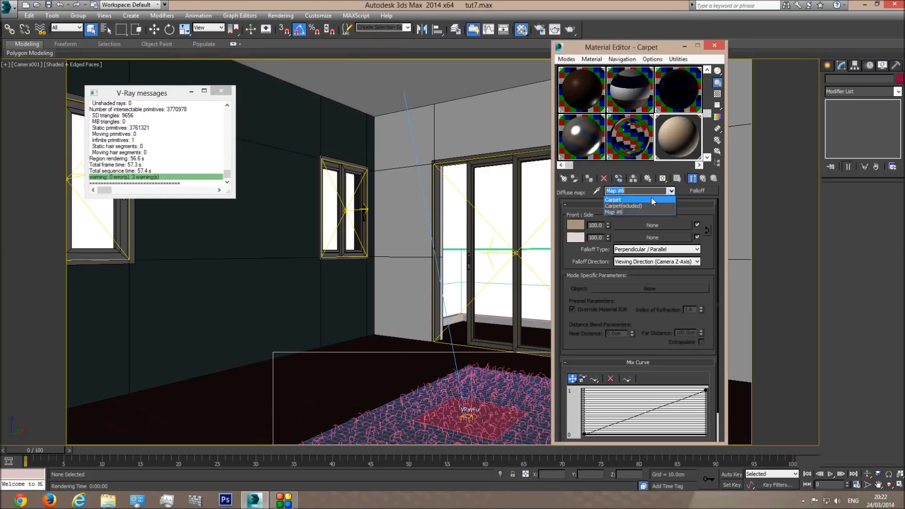
pyautogui.click(651, 197)
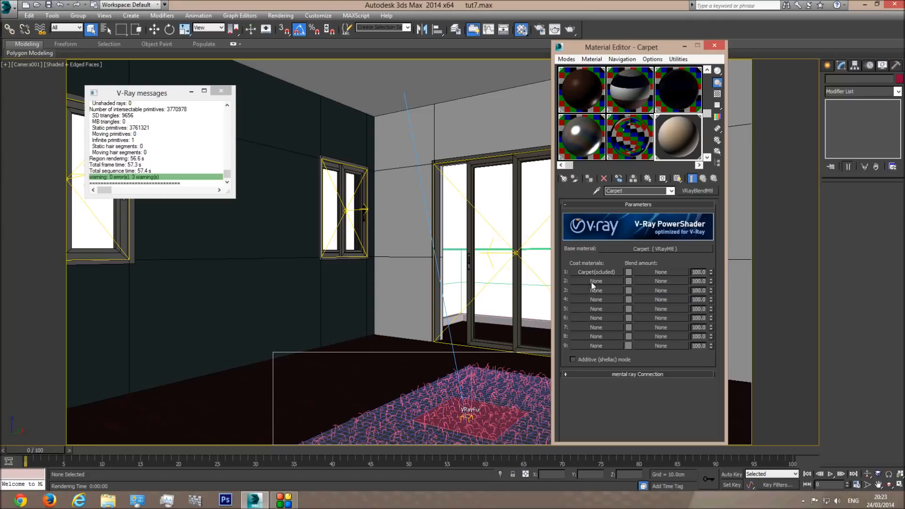
pyautogui.click(660, 272)
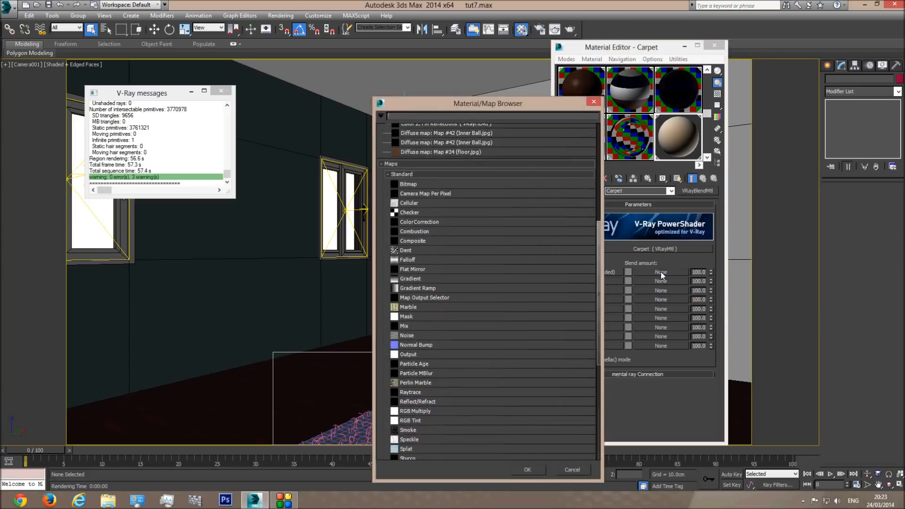
# Set a VRayDirt map (Map #7) as Coat 1's blend amount and return to Carpet
pyautogui.scroll(-5, 453, 366)
pyautogui.click(400, 363)
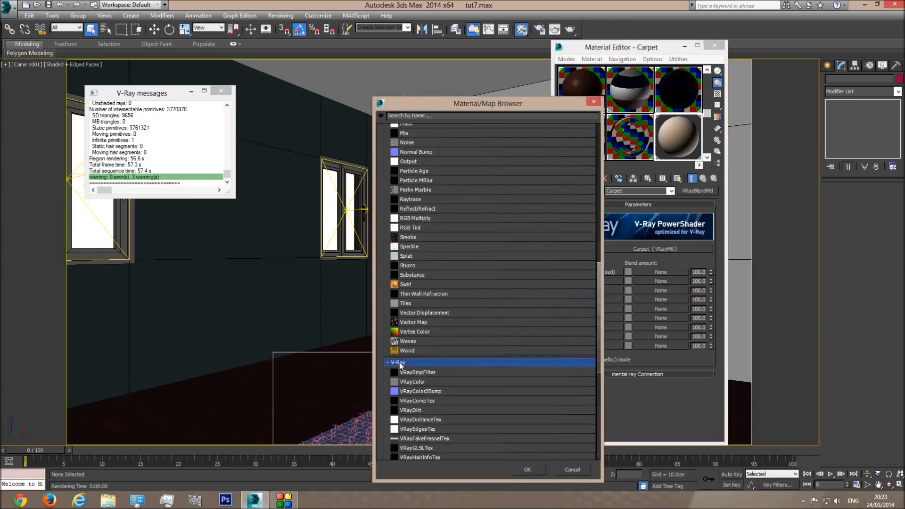
pyautogui.scroll(-2, 441, 346)
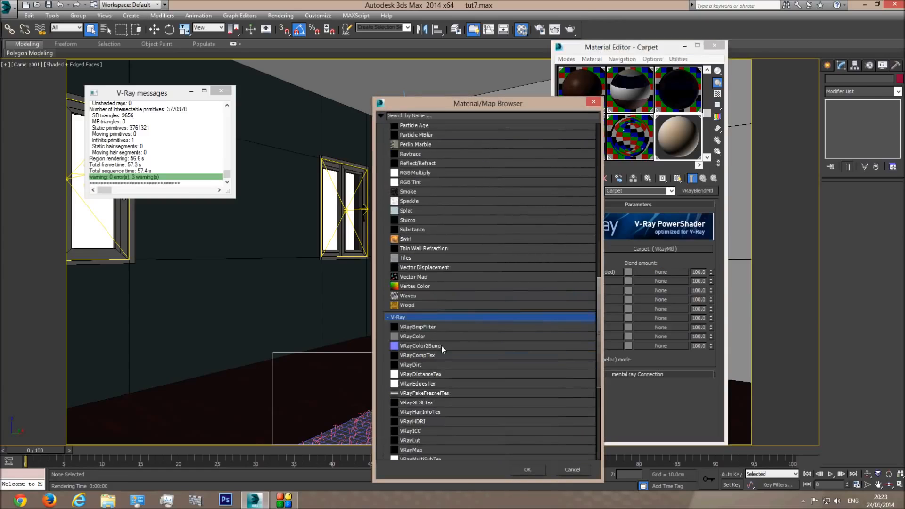
pyautogui.doubleClick(415, 364)
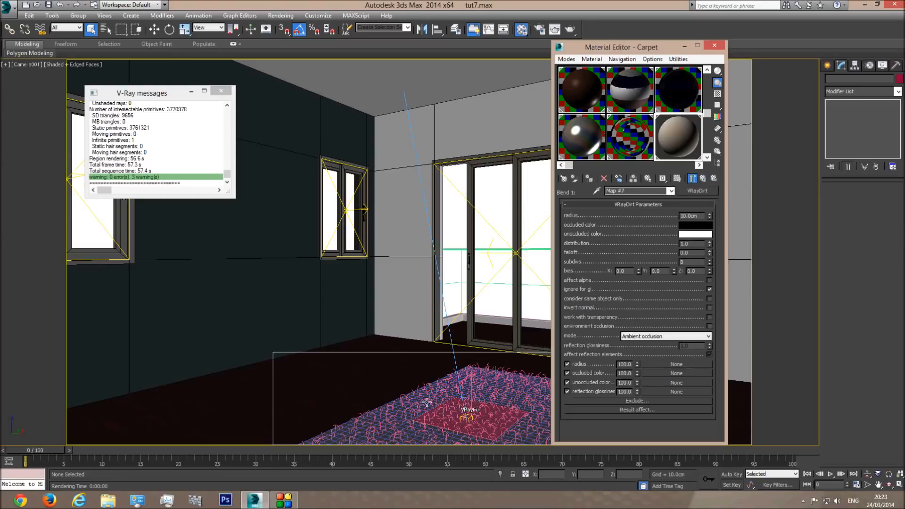
pyautogui.click(670, 190)
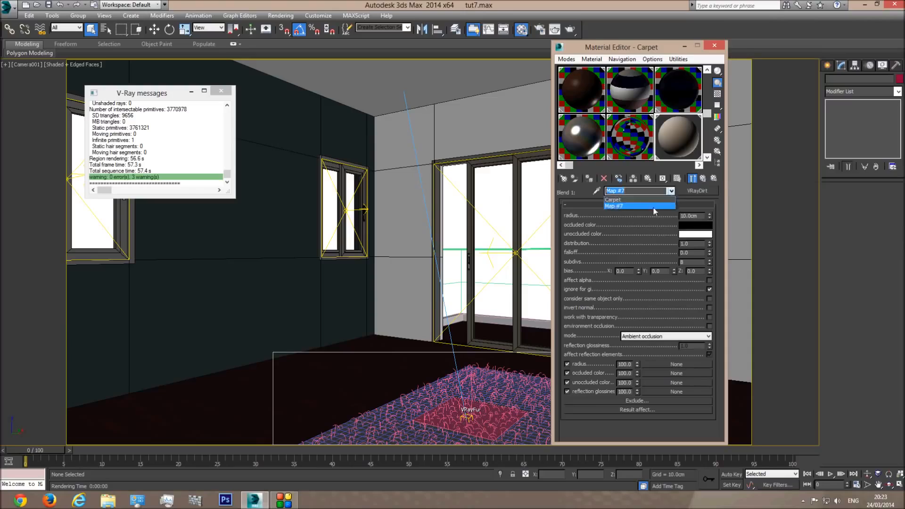
pyautogui.click(622, 197)
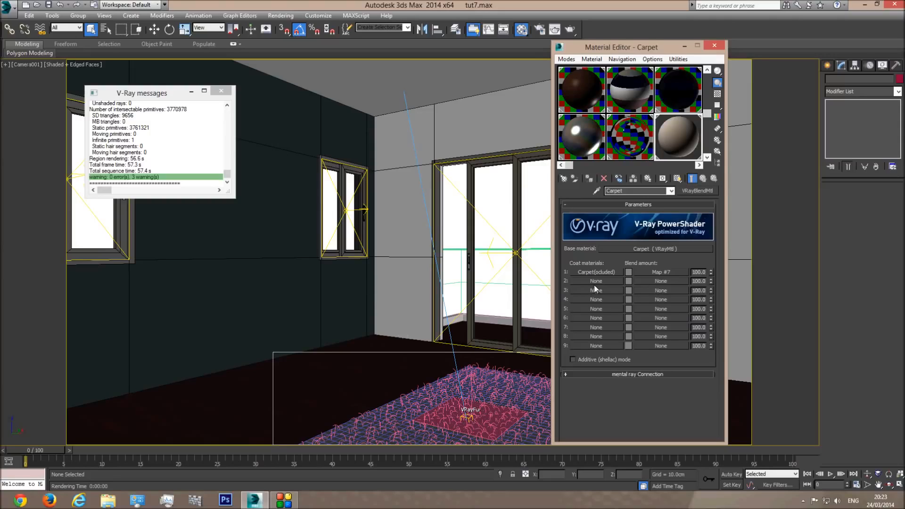
# Open Map #7's VRayDirt settings from the Carpet blend material, going back and forth several times
pyautogui.click(643, 272)
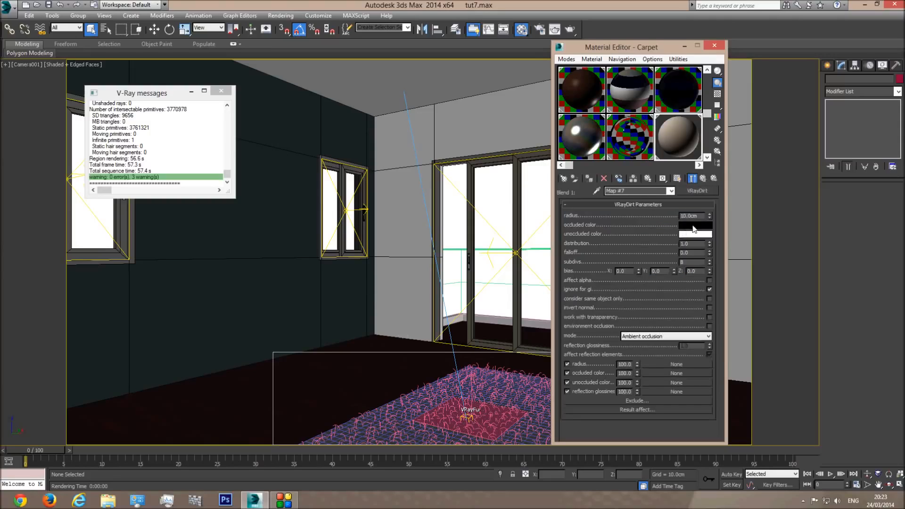
pyautogui.click(670, 191)
pyautogui.click(645, 201)
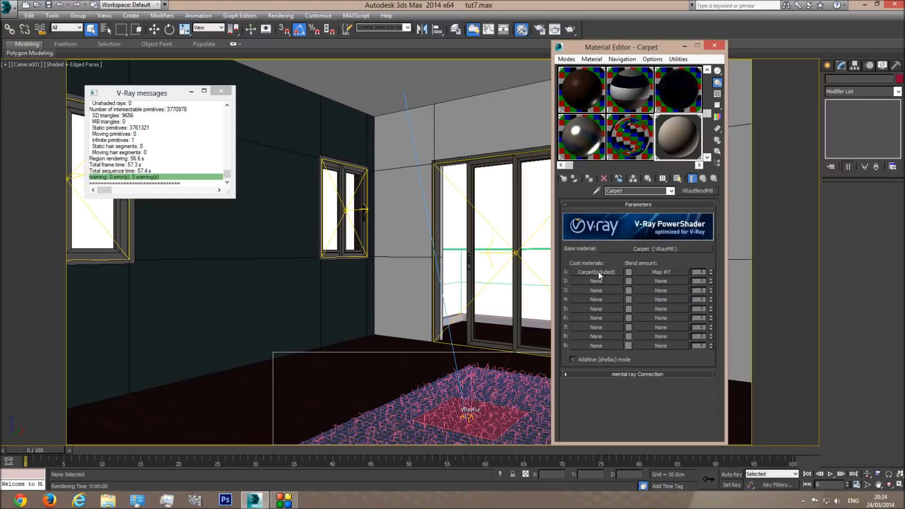
pyautogui.click(648, 272)
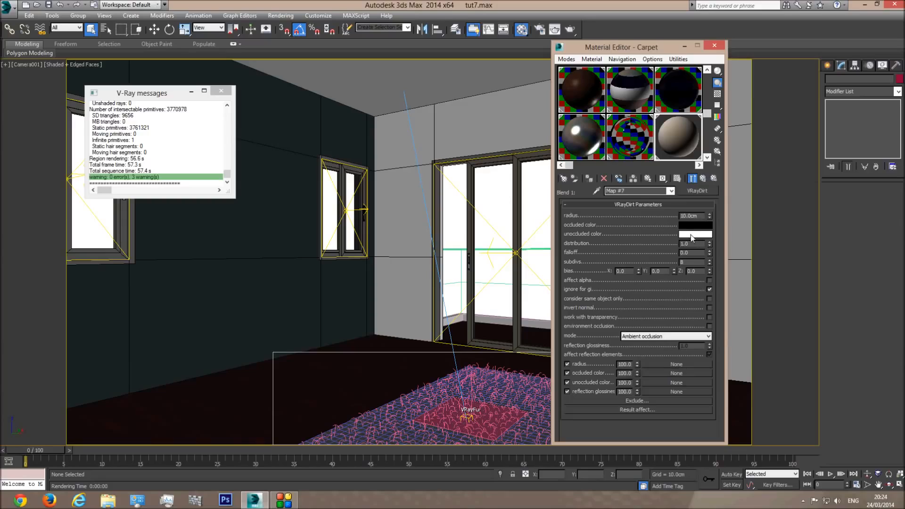
pyautogui.click(636, 191)
pyautogui.click(636, 199)
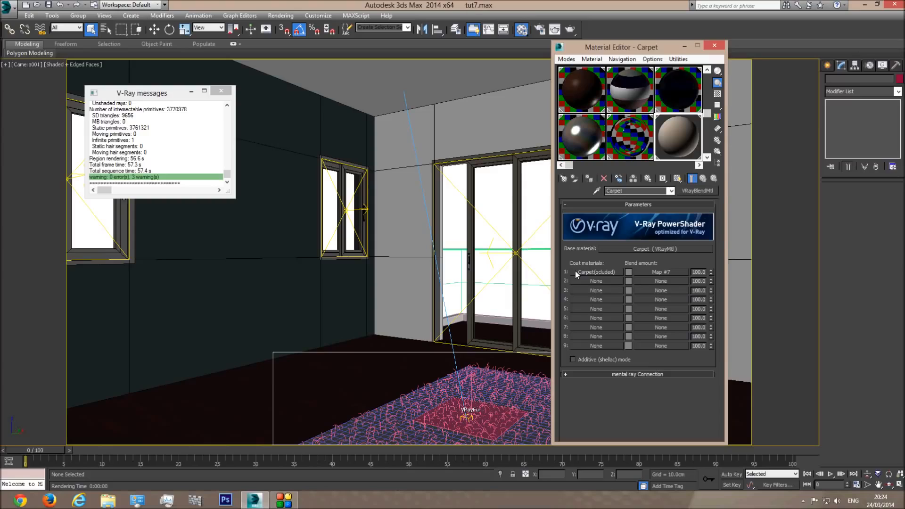
pyautogui.click(661, 272)
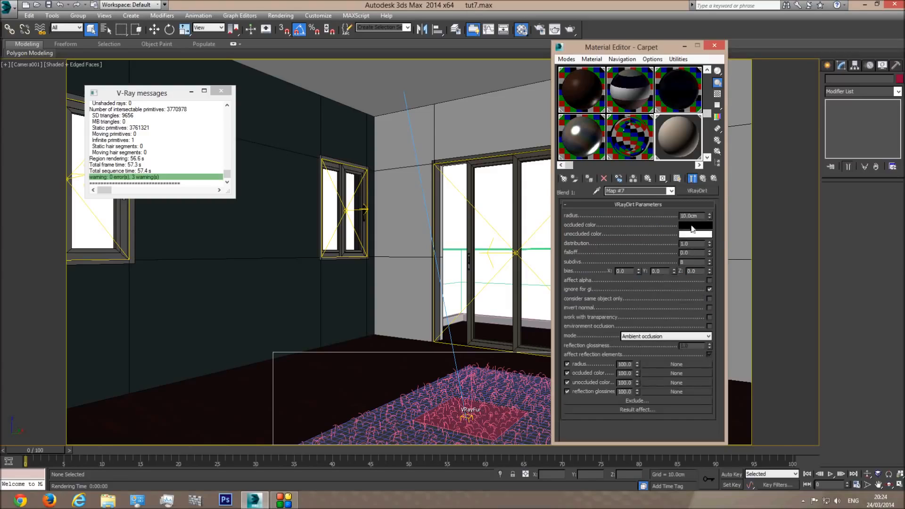
pyautogui.click(670, 190)
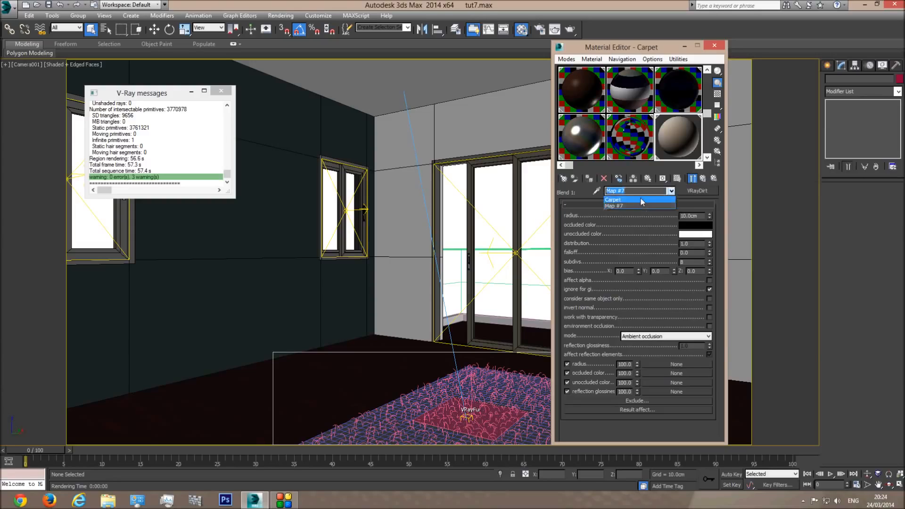
pyautogui.click(639, 197)
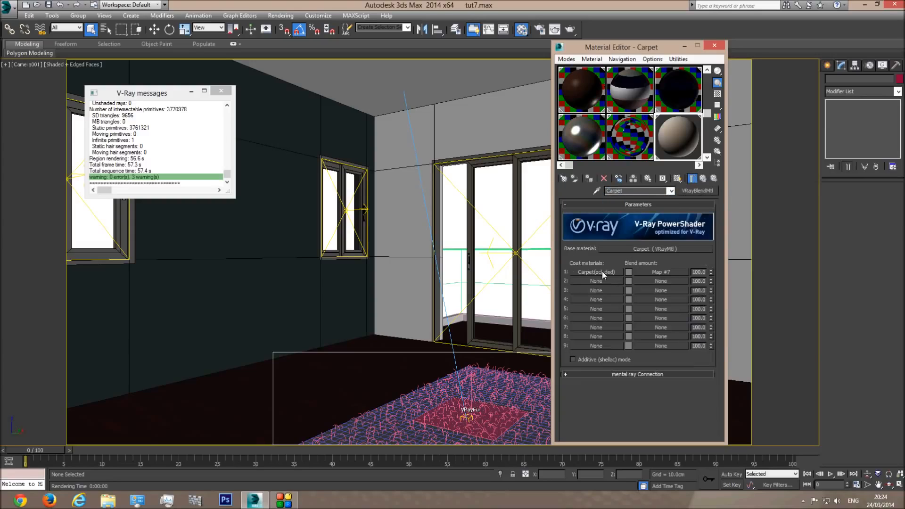
pyautogui.click(649, 273)
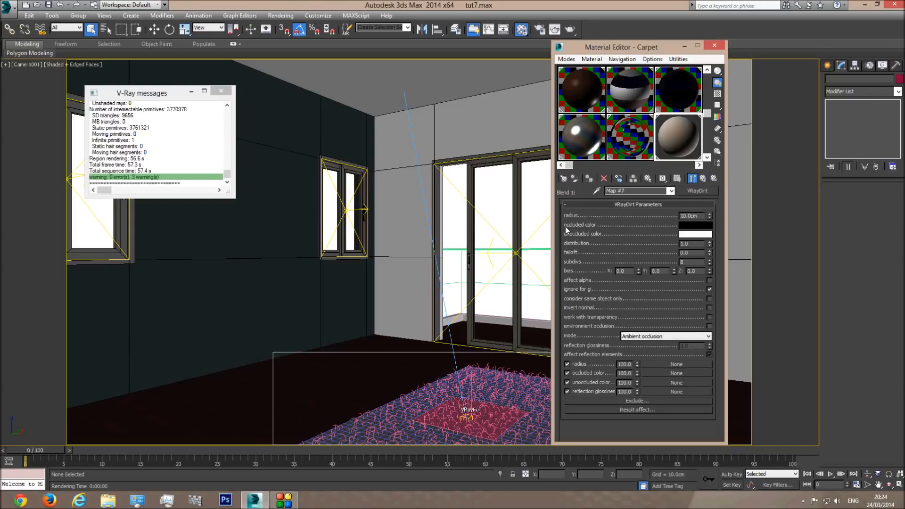
pyautogui.click(670, 190)
pyautogui.click(626, 197)
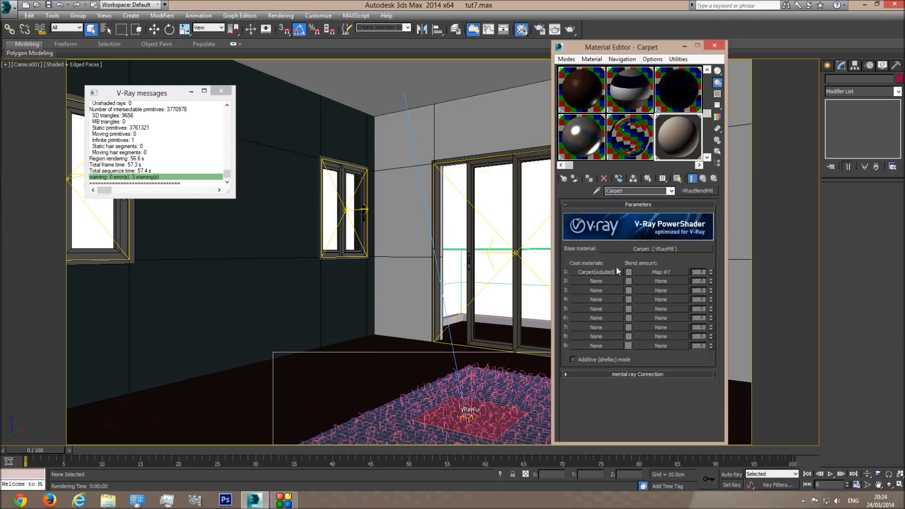
pyautogui.click(649, 269)
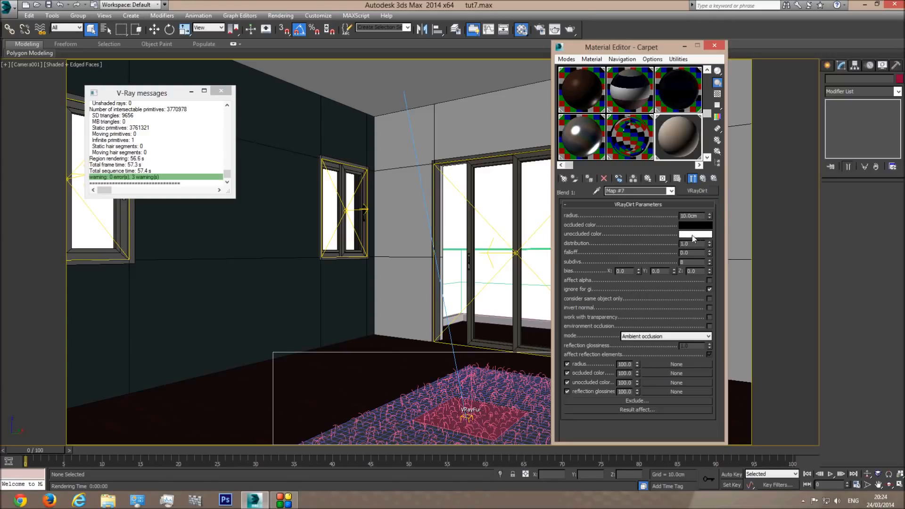
# Make Map #7's occluded colour white and its unoccluded colour black
pyautogui.rightClick(697, 235)
pyautogui.rightClick(698, 224)
pyautogui.click(703, 239)
pyautogui.click(693, 234)
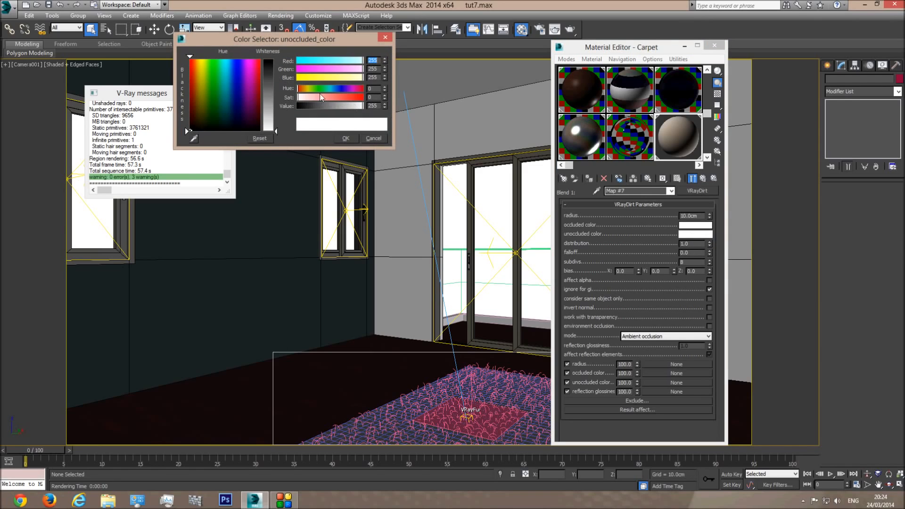
pyautogui.click(190, 130)
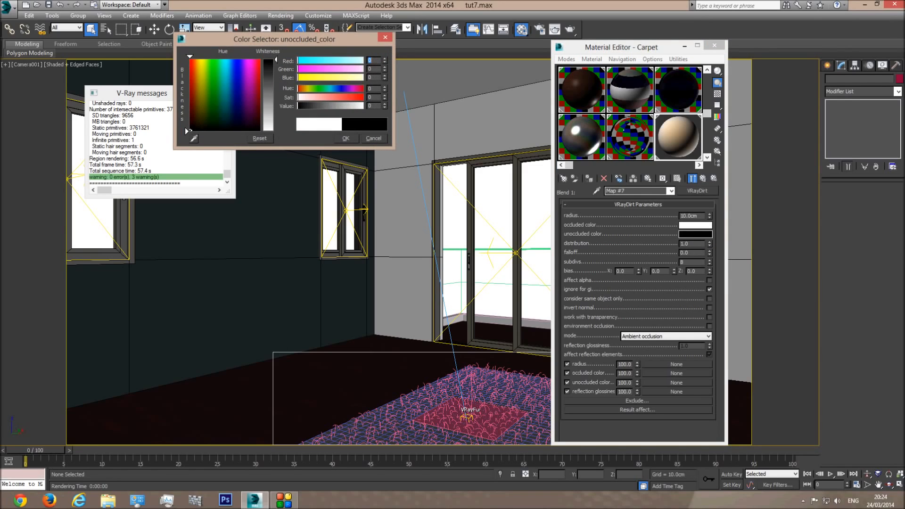
pyautogui.click(344, 140)
# Return to the Carpet blend material and close the Material Editor
pyautogui.click(670, 191)
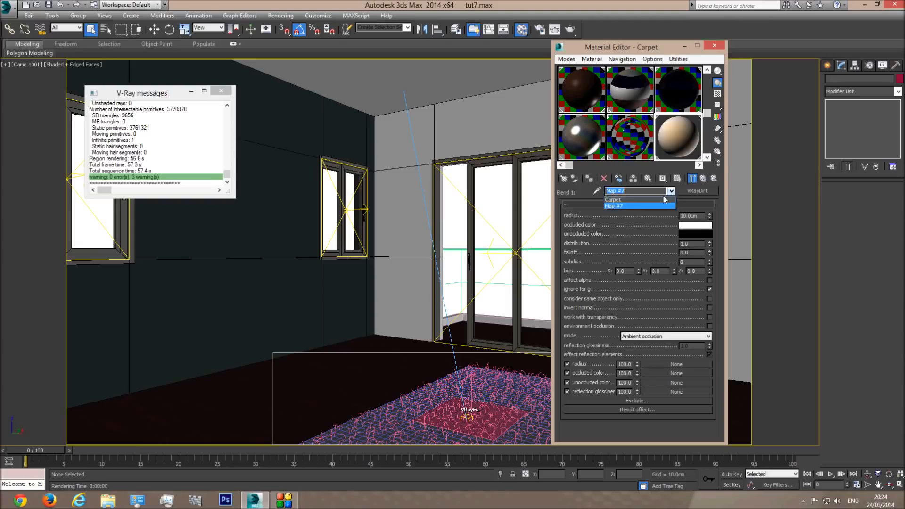
pyautogui.click(649, 204)
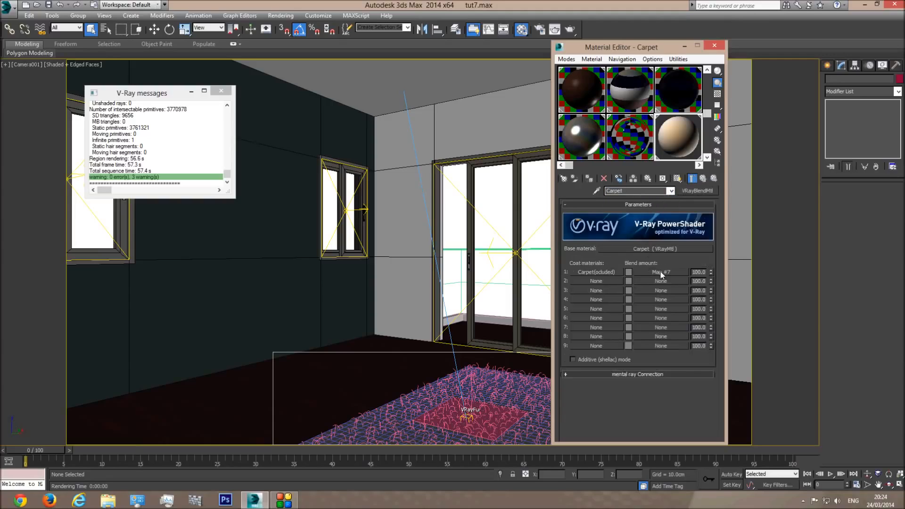
pyautogui.click(714, 45)
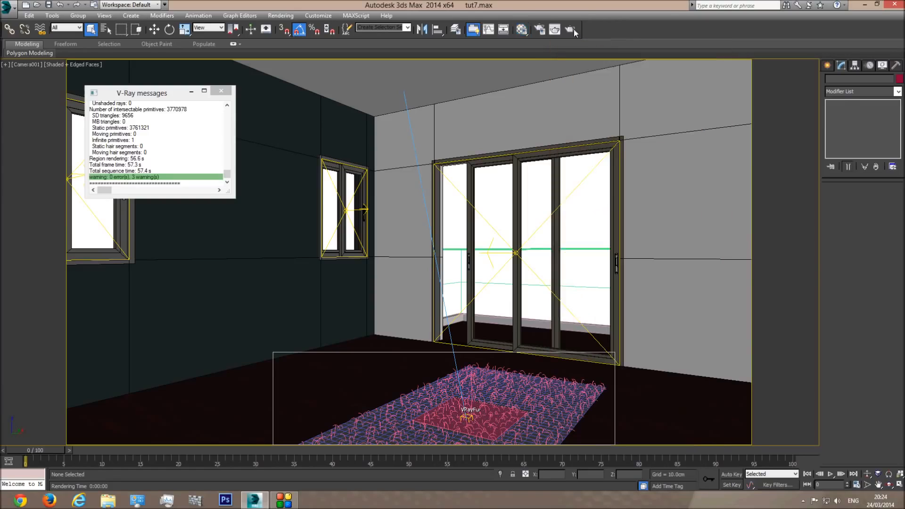
pyautogui.click(571, 29)
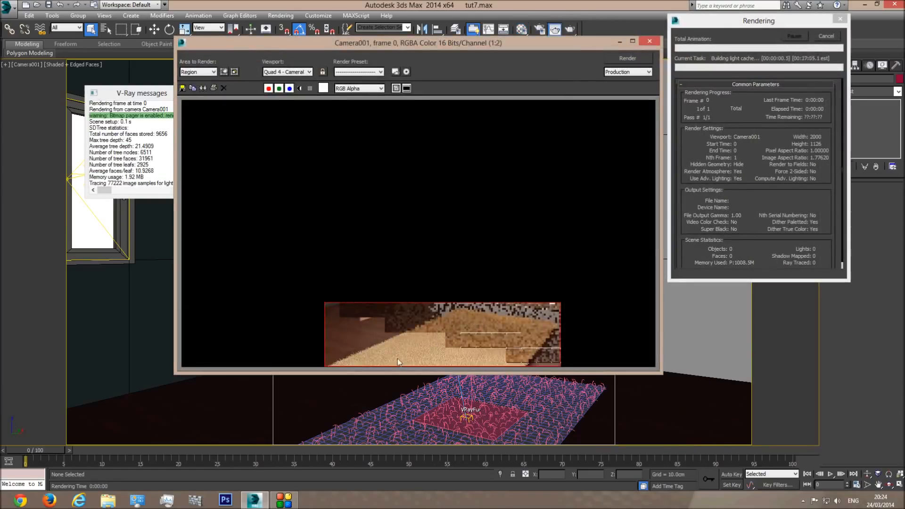
pyautogui.scroll(1, 397, 357)
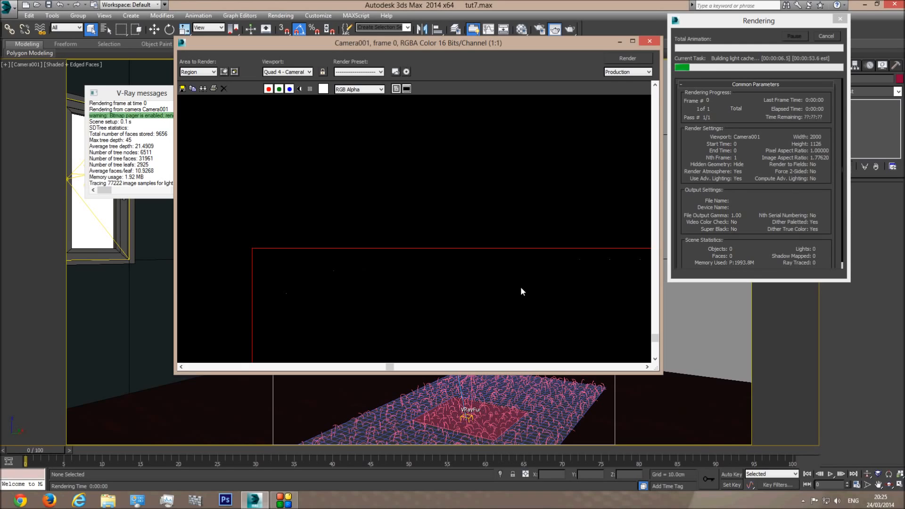
pyautogui.click(654, 359)
pyautogui.click(646, 366)
pyautogui.click(646, 367)
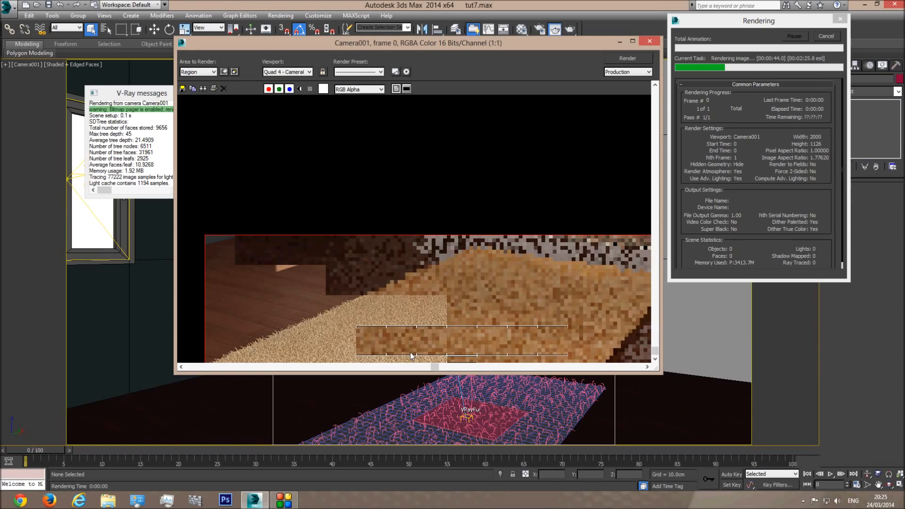
pyautogui.click(825, 37)
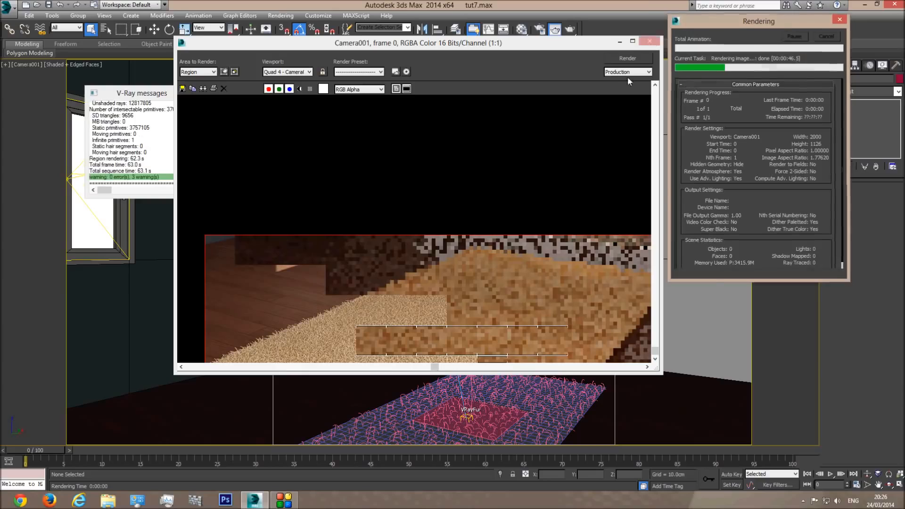
pyautogui.click(648, 43)
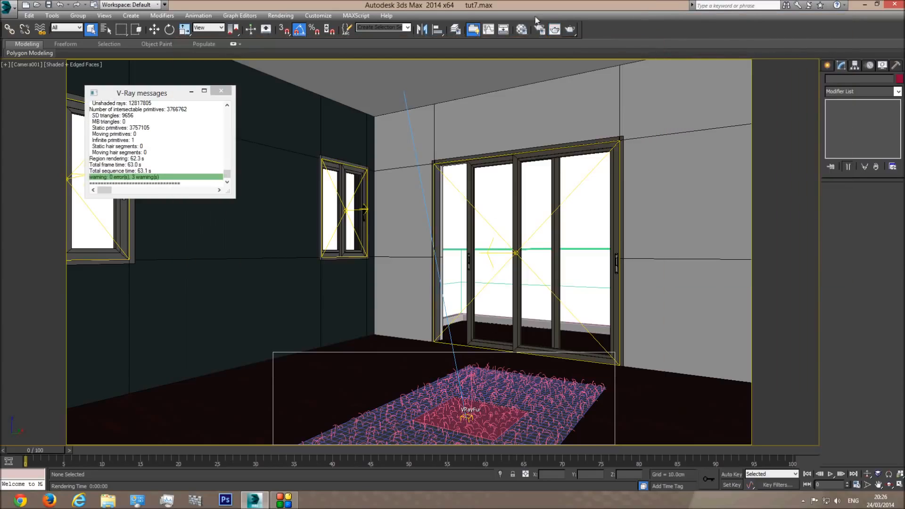
# Drag the carpet's base material into an empty sample slot as an Instance
pyautogui.click(522, 30)
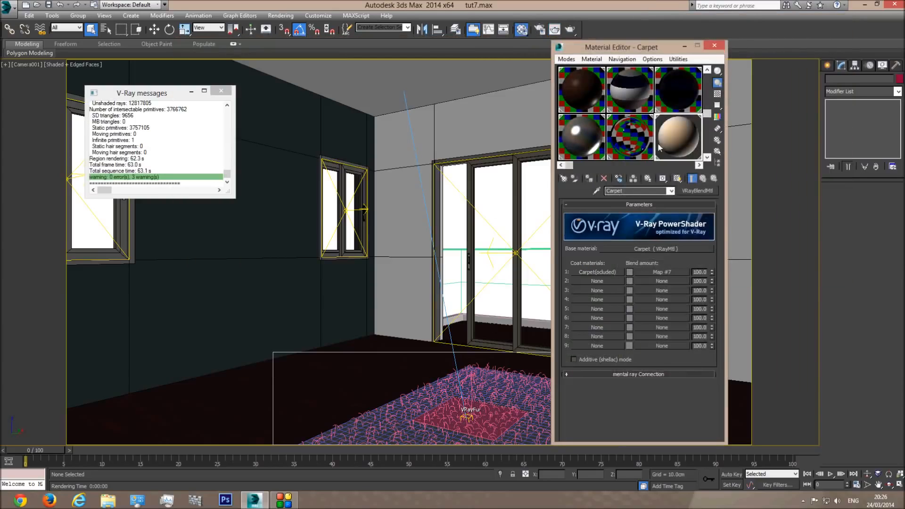
pyautogui.click(707, 157)
pyautogui.moveTo(648, 247); pyautogui.dragTo(626, 135)
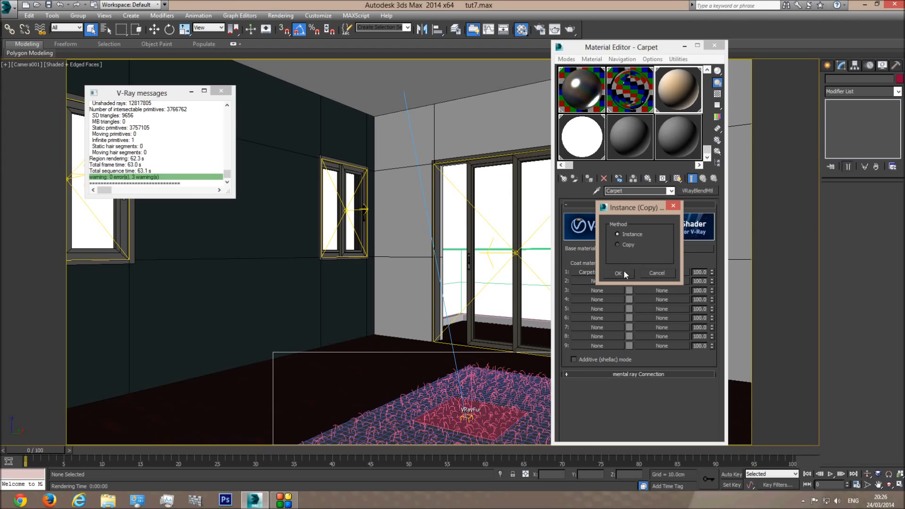
pyautogui.click(617, 273)
pyautogui.click(631, 135)
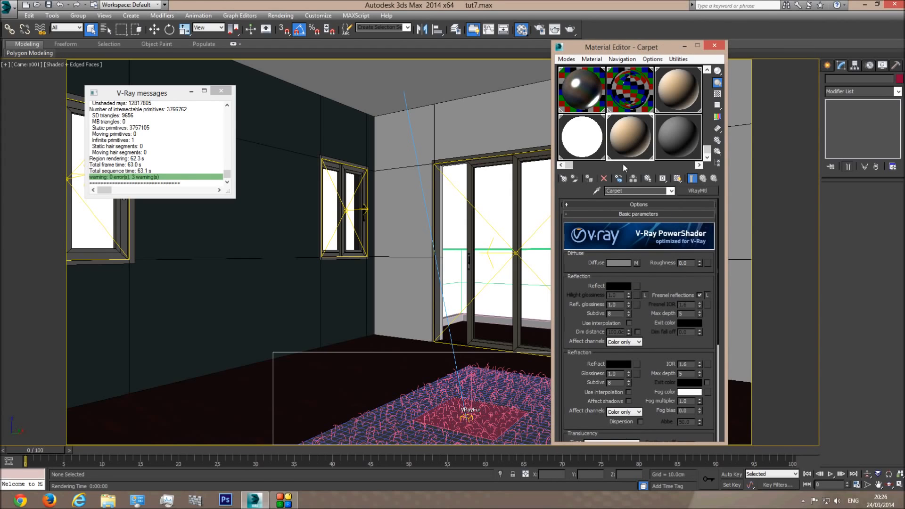
# In wireframe, select the carpet fur and rug plane and assign them the Carpet material
pyautogui.press('F3')
pyautogui.click(439, 380)
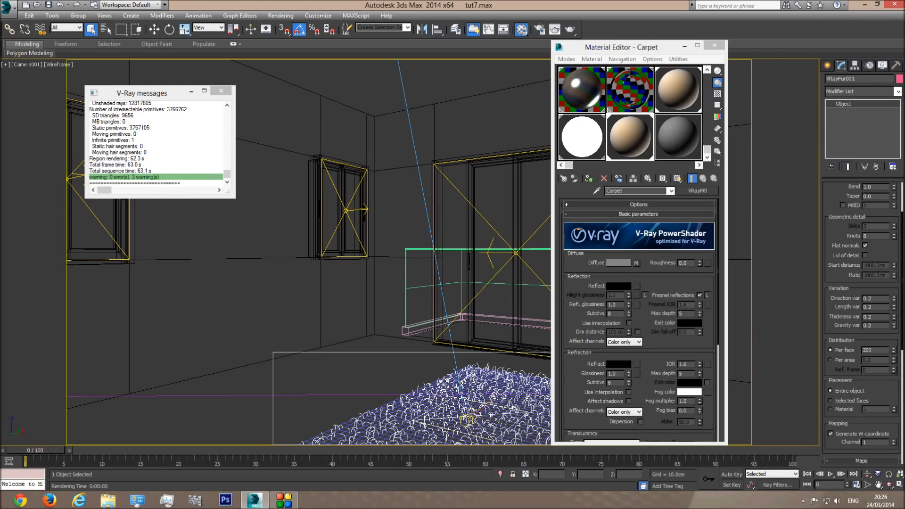
pyautogui.keyDown('ctrl'); pyautogui.click(440, 380); pyautogui.keyUp('ctrl')
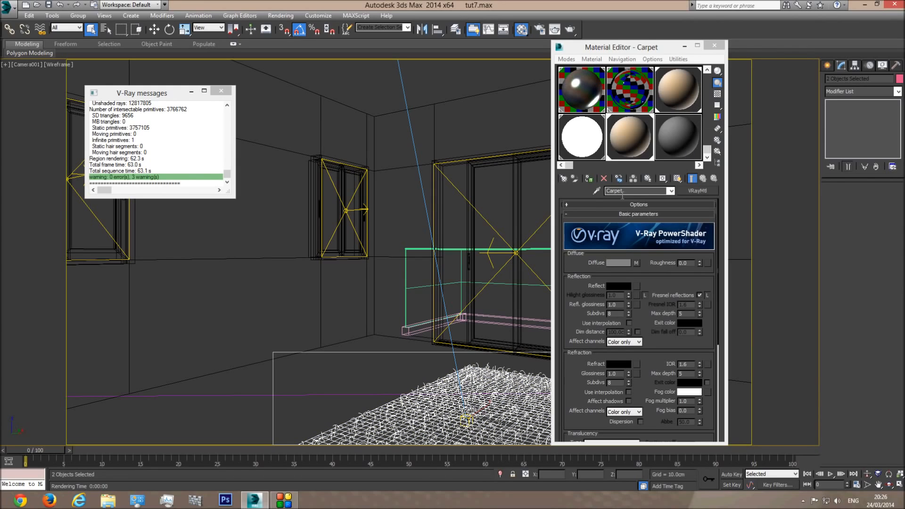
pyautogui.click(588, 180)
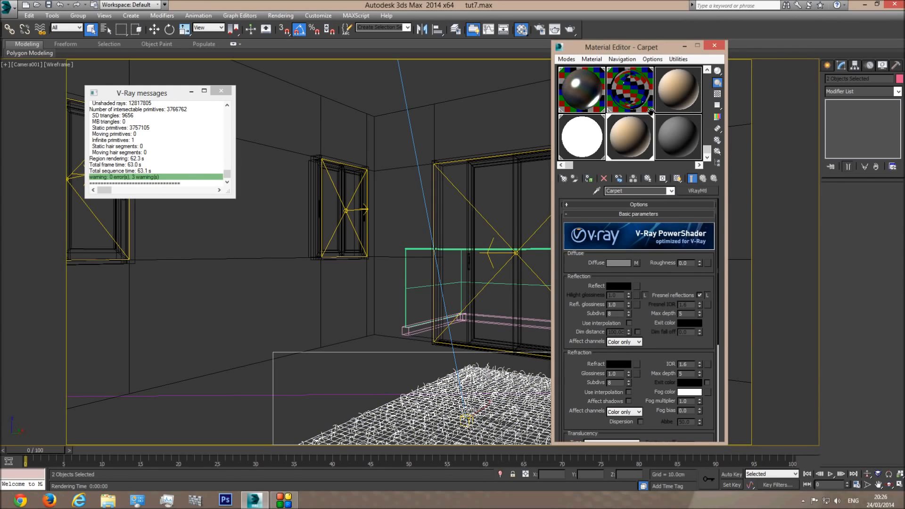
# Go from the Carpet blend material to the instanced base material's settings, back in shaded view
pyautogui.click(679, 89)
pyautogui.click(664, 272)
pyautogui.click(670, 191)
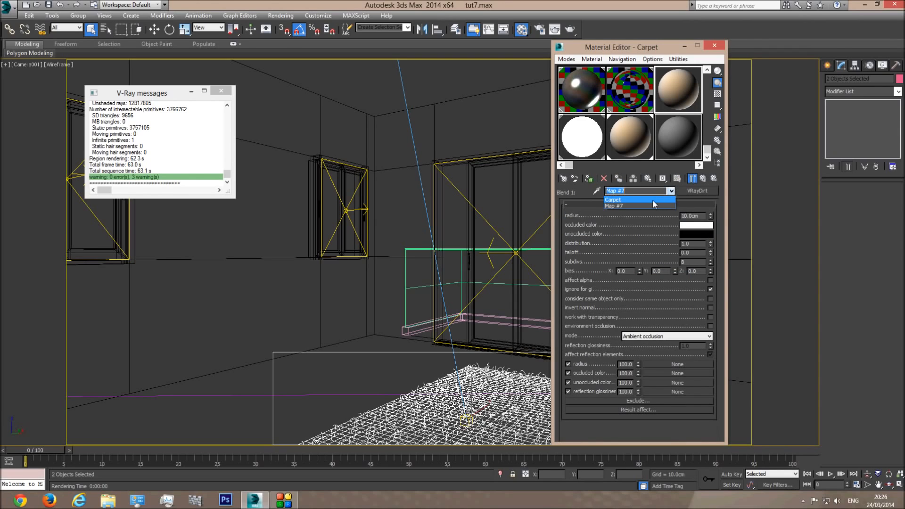
pyautogui.click(653, 200)
pyautogui.click(633, 146)
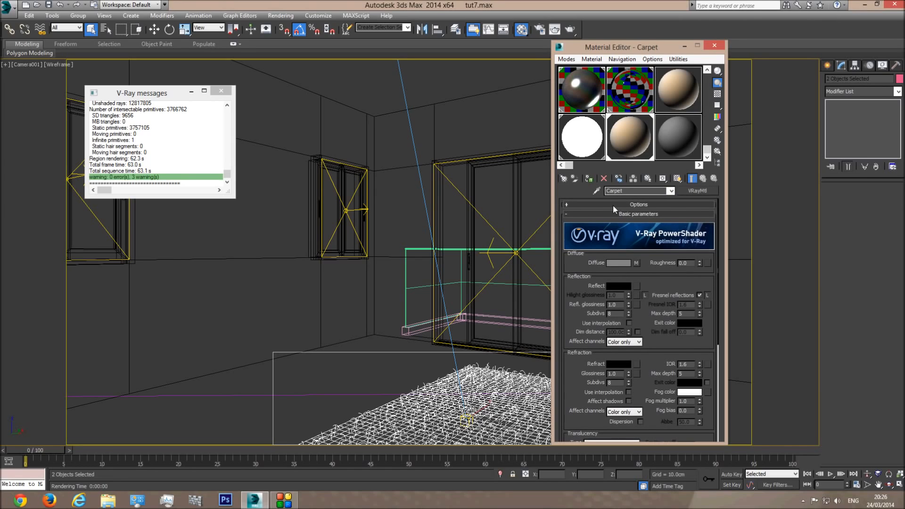
pyautogui.press('F3')
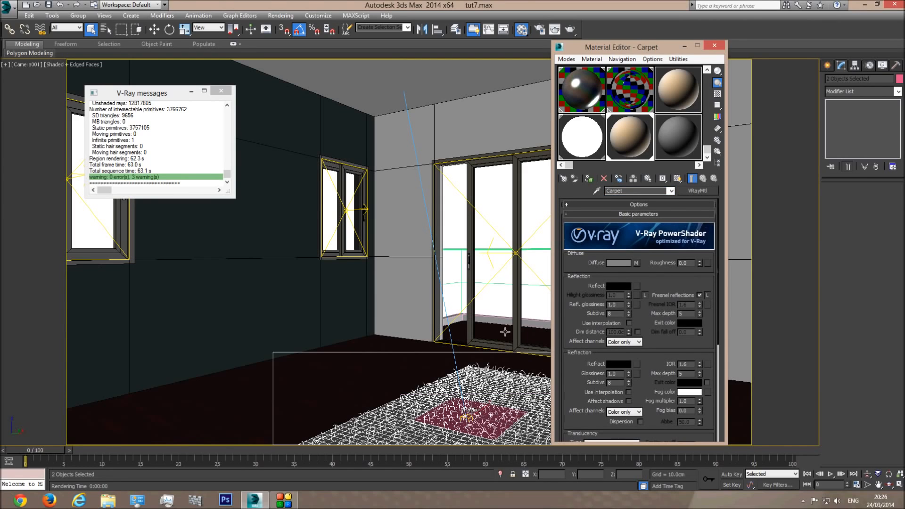
# Run a test render of the carpet and inspect the lower part of the image
pyautogui.click(554, 29)
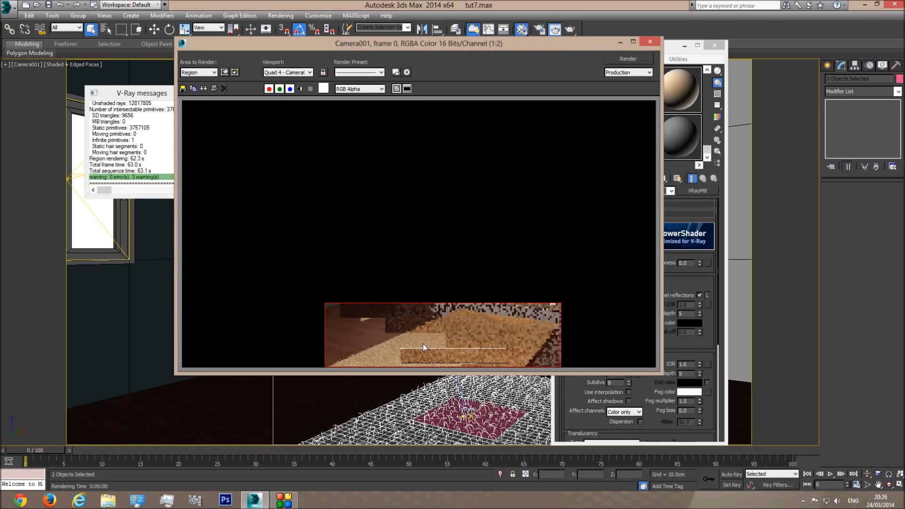
pyautogui.scroll(2, 420, 352)
pyautogui.scroll(-1, 441, 331)
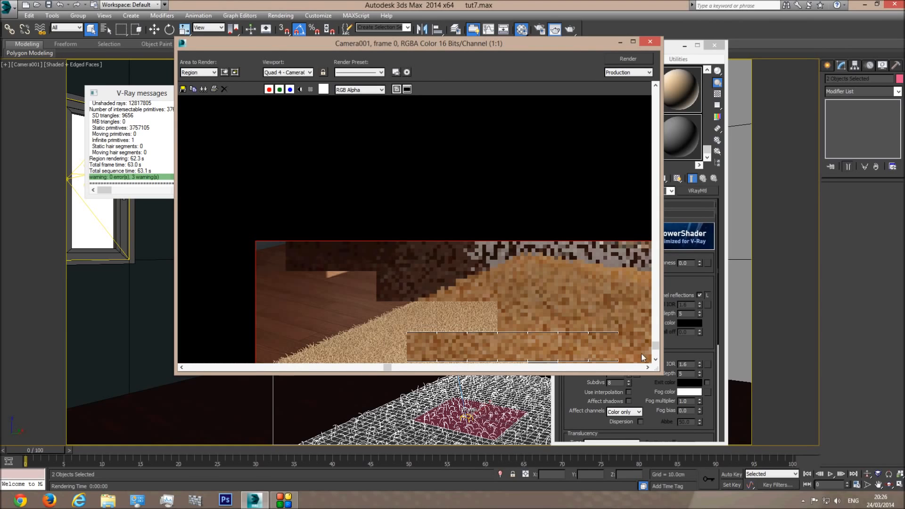
pyautogui.click(655, 359)
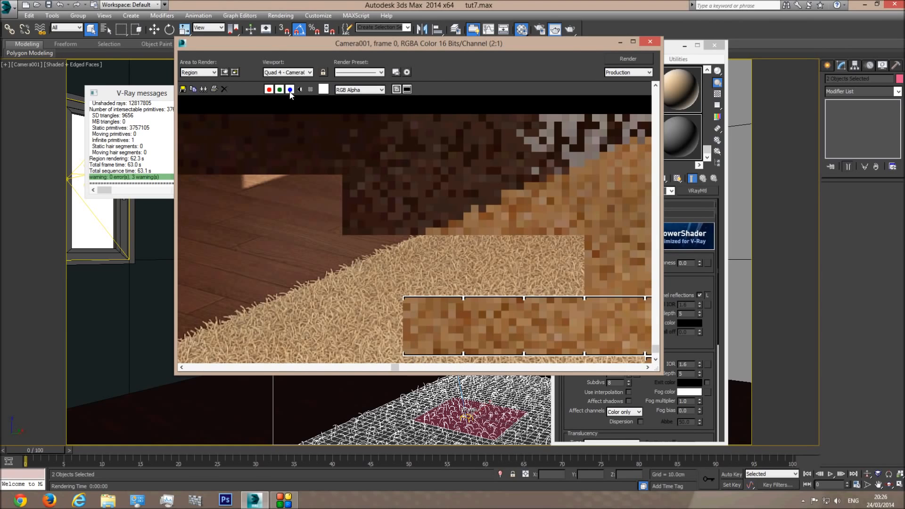
# Switch Area to Render to Region, fit the rectangle tightly over the carpet, and render that patch
pyautogui.click(198, 72)
pyautogui.click(199, 94)
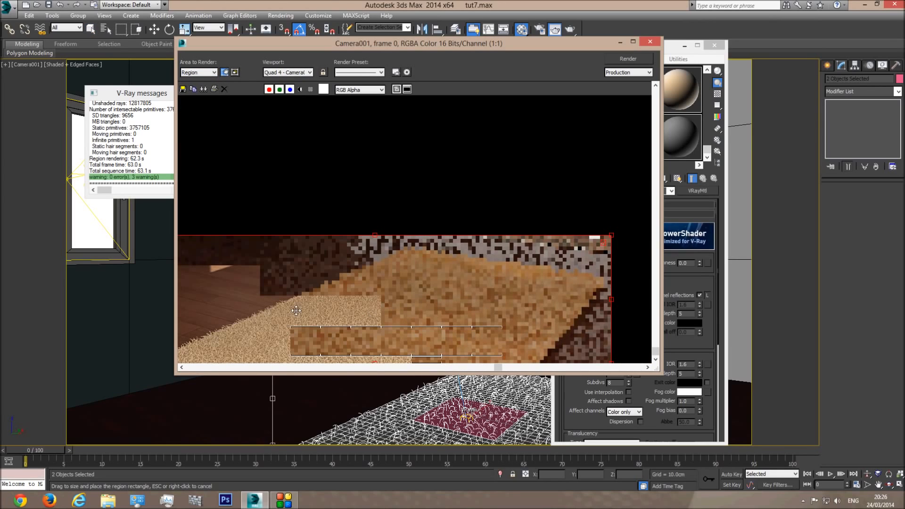
pyautogui.moveTo(374, 235); pyautogui.dragTo(363, 324)
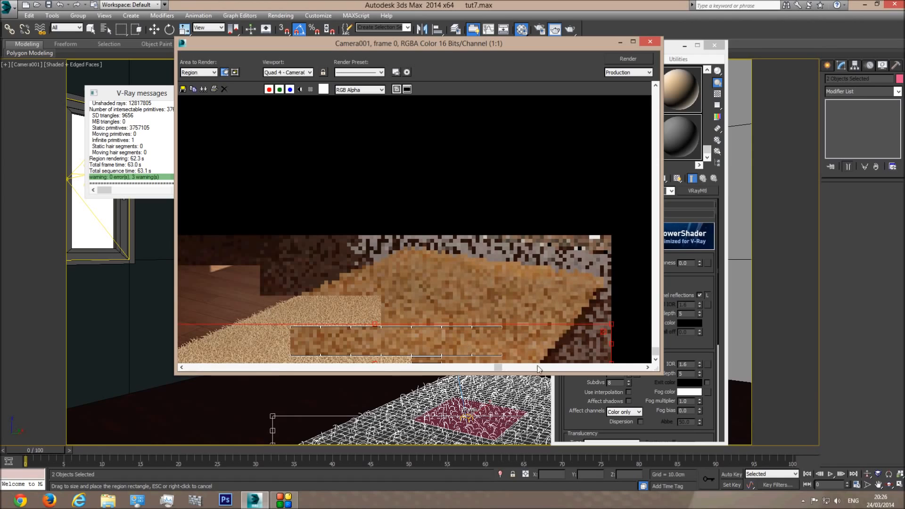
pyautogui.moveTo(500, 367); pyautogui.dragTo(366, 369)
pyautogui.moveTo(252, 343); pyautogui.dragTo(402, 349)
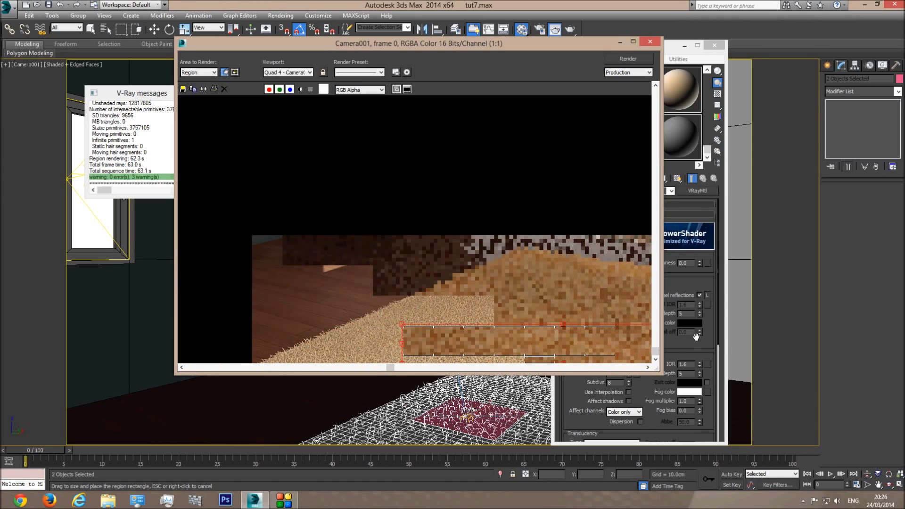
pyautogui.click(647, 367)
pyautogui.click(647, 367)
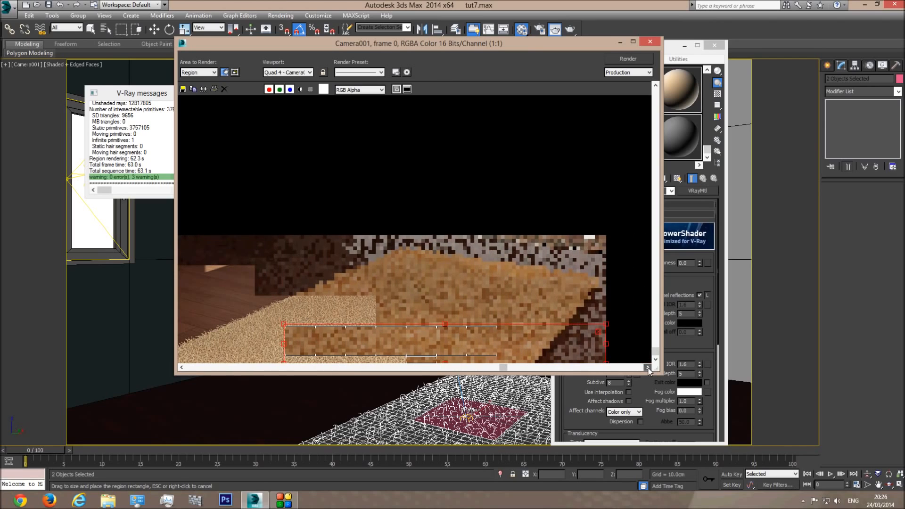
pyautogui.moveTo(397, 339); pyautogui.dragTo(378, 340)
pyautogui.click(633, 58)
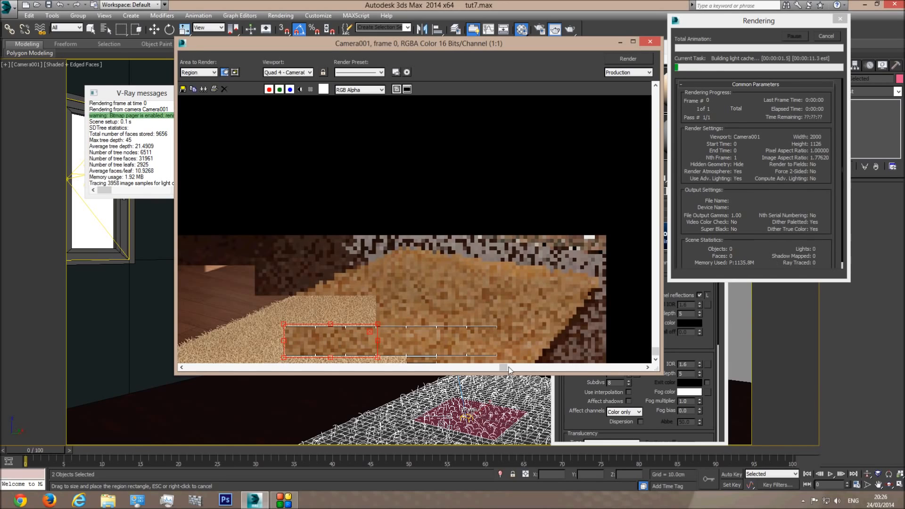
# Set Area to Render back to View and close the rendered frame window
pyautogui.click(181, 368)
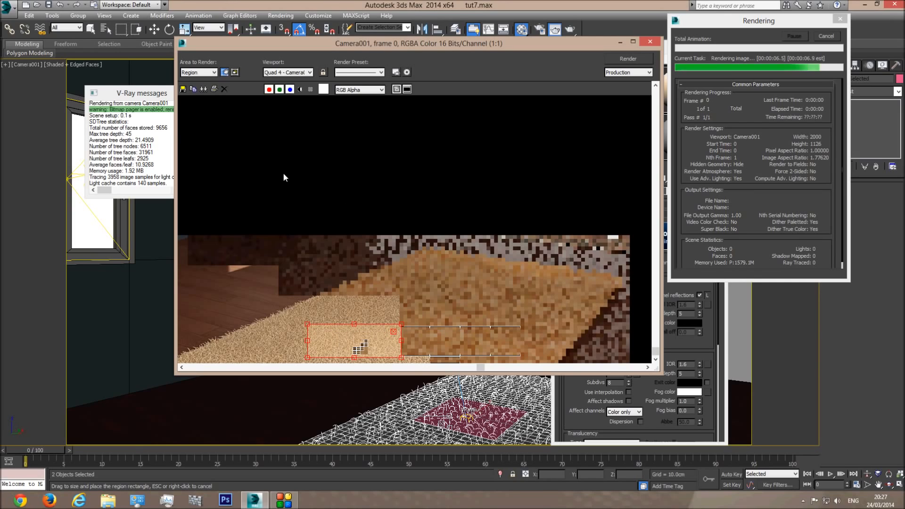
pyautogui.click(200, 74)
pyautogui.click(197, 81)
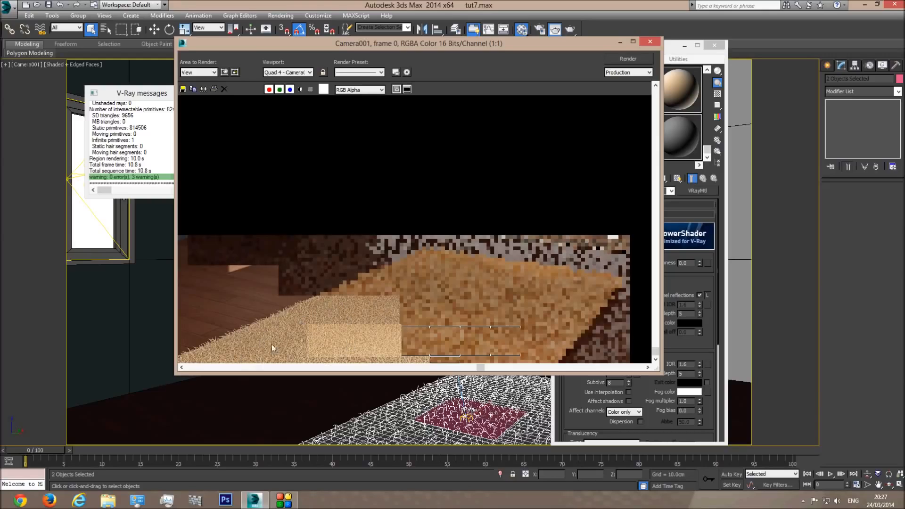
pyautogui.click(649, 42)
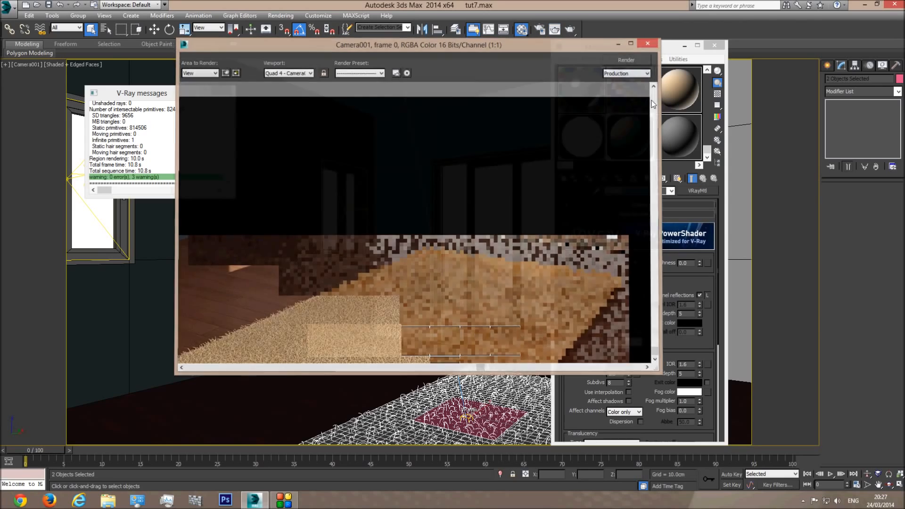
# Select the blend material, cancel reassigning it, and rename it Carpet(vray dirt)
pyautogui.click(674, 91)
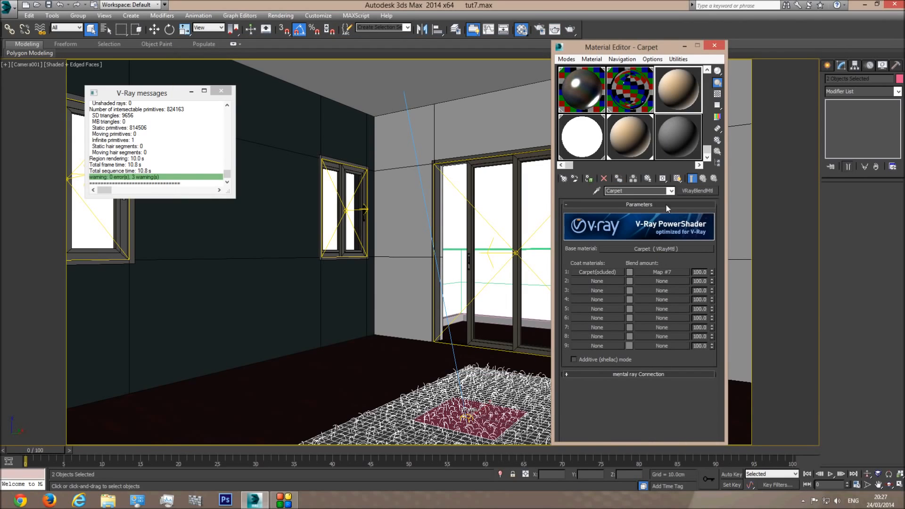
pyautogui.click(589, 181)
pyautogui.click(589, 179)
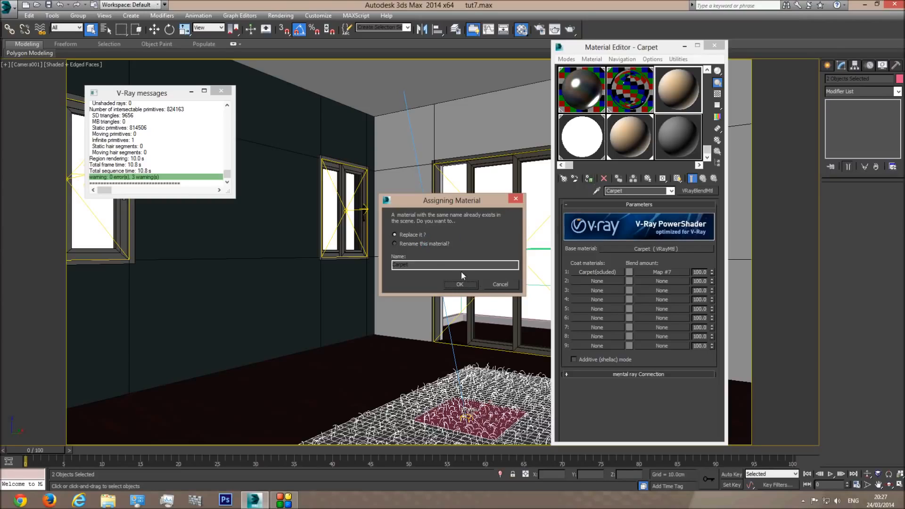
pyautogui.click(499, 285)
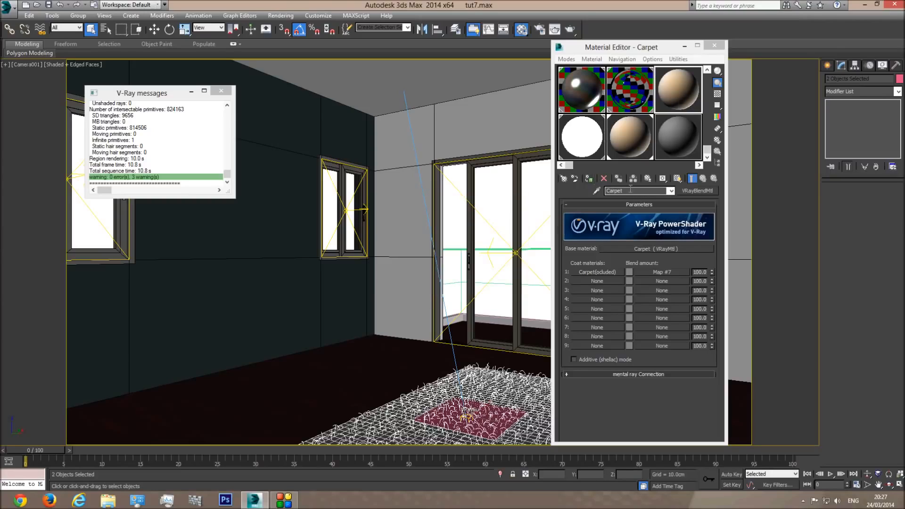
pyautogui.click(630, 190)
pyautogui.write('(vr')
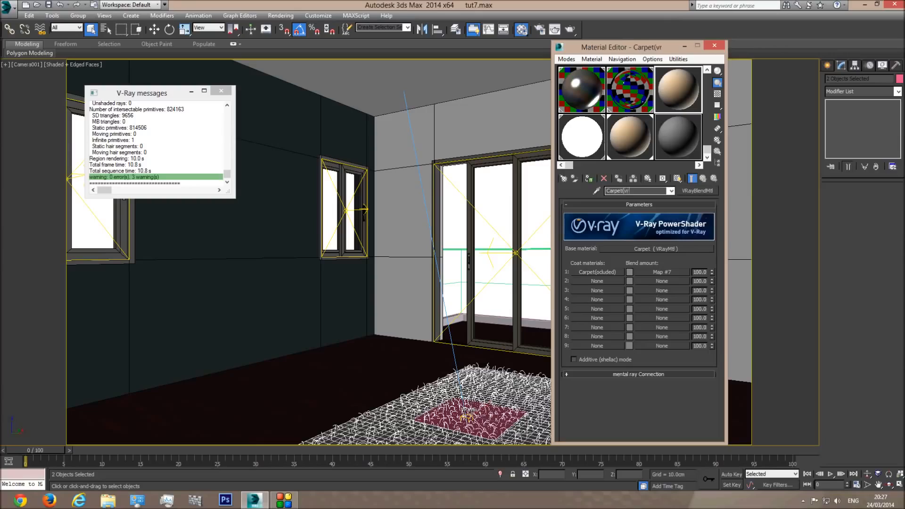
pyautogui.write('ay dirt)')
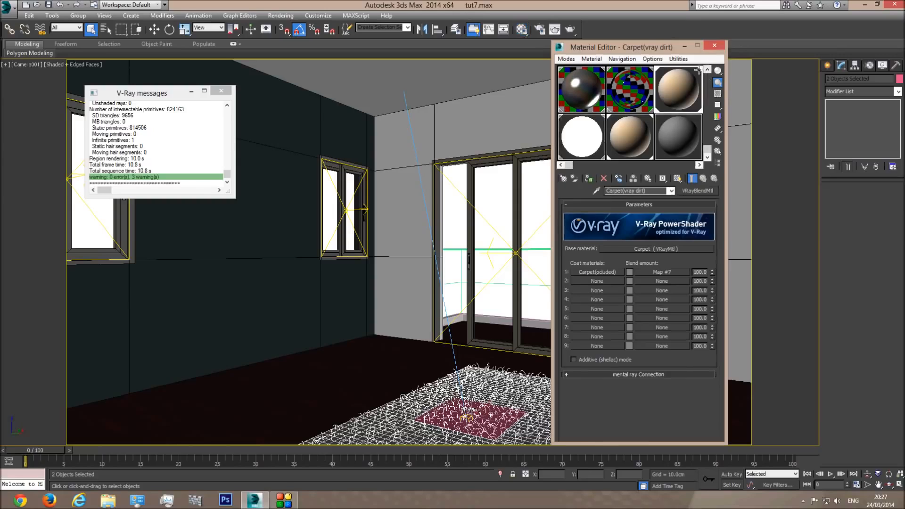
# Render the whole camera view once, then reopen the Carpet VRayMtl base material's settings
pyautogui.click(714, 45)
pyautogui.click(220, 91)
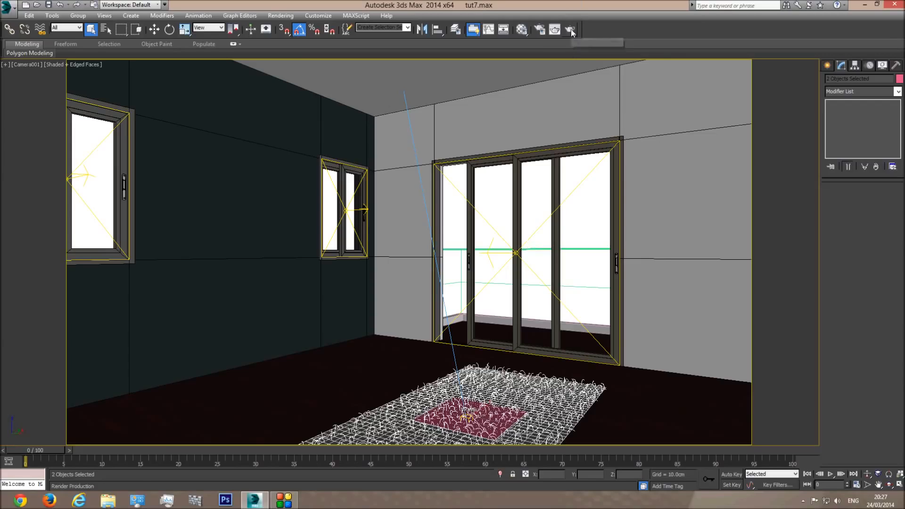
pyautogui.click(554, 30)
pyautogui.click(214, 73)
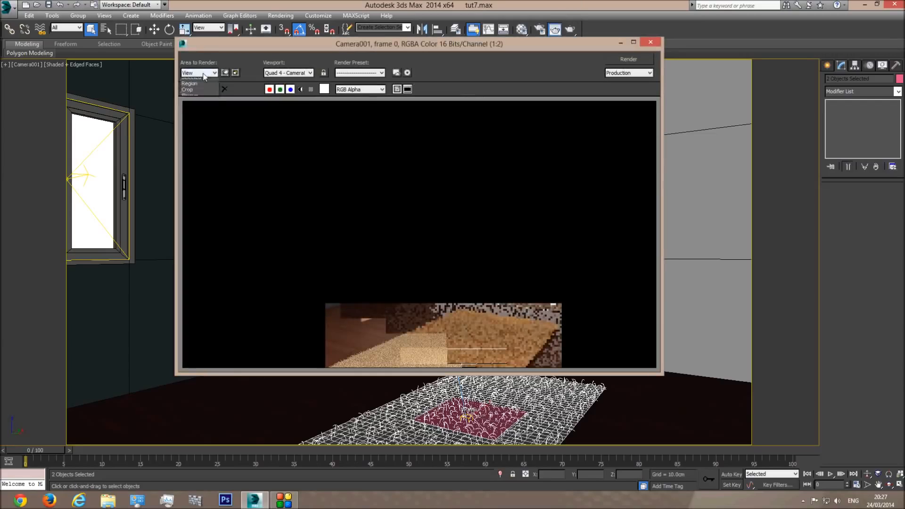
pyautogui.click(200, 83)
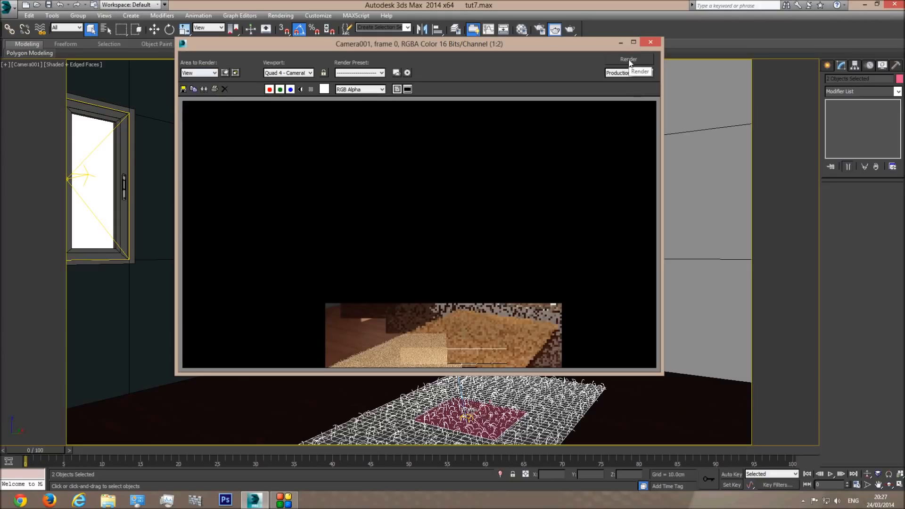
pyautogui.click(651, 42)
pyautogui.click(521, 29)
pyautogui.click(632, 139)
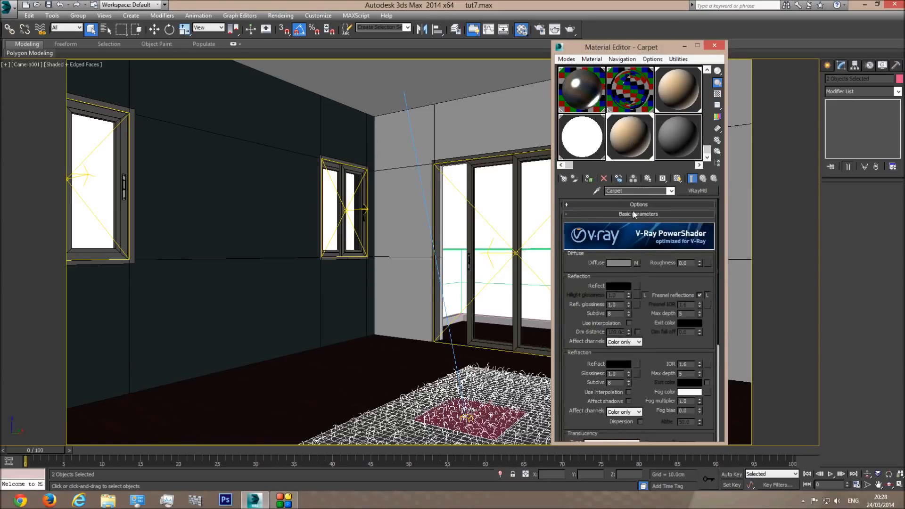
# Lighten the Carpet base falloff's Color 1 to pale peach, leaving Color 2 unchanged
pyautogui.click(675, 85)
pyautogui.click(679, 249)
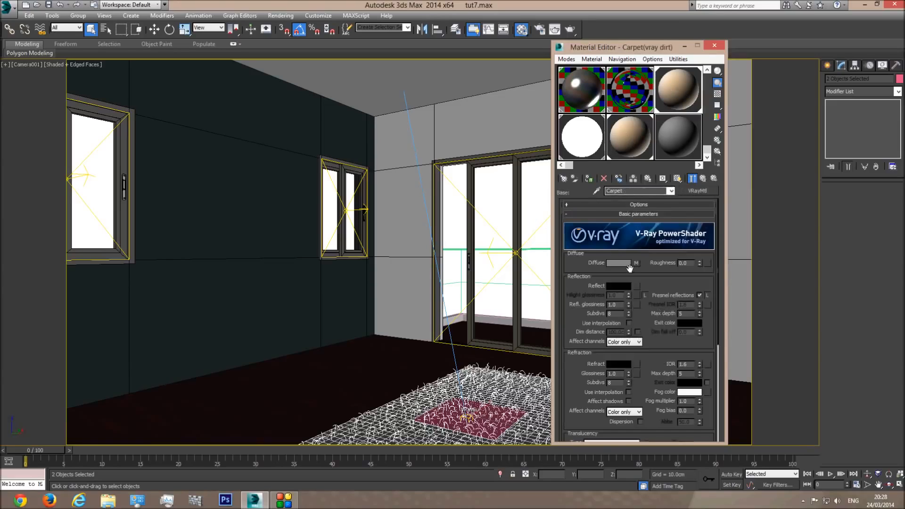
pyautogui.click(636, 263)
pyautogui.click(577, 236)
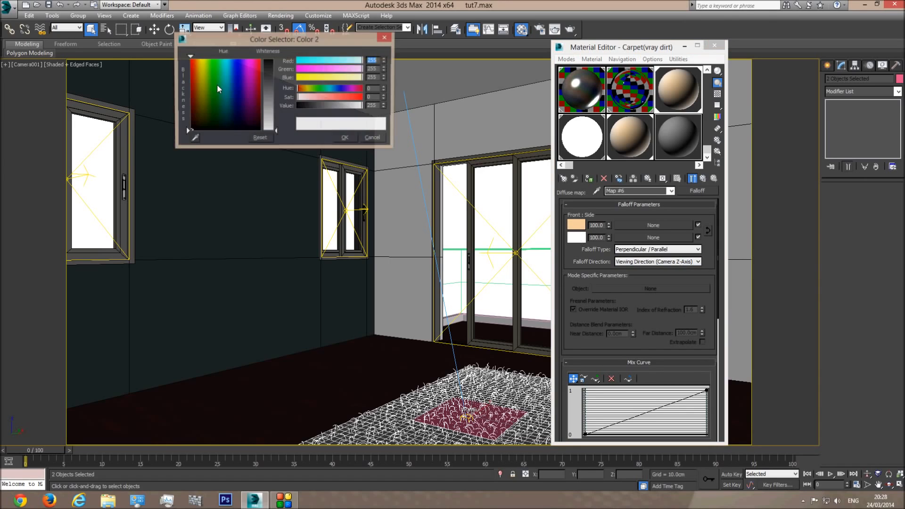
pyautogui.click(346, 139)
pyautogui.click(575, 230)
pyautogui.moveTo(276, 114); pyautogui.dragTo(276, 125)
pyautogui.click(345, 138)
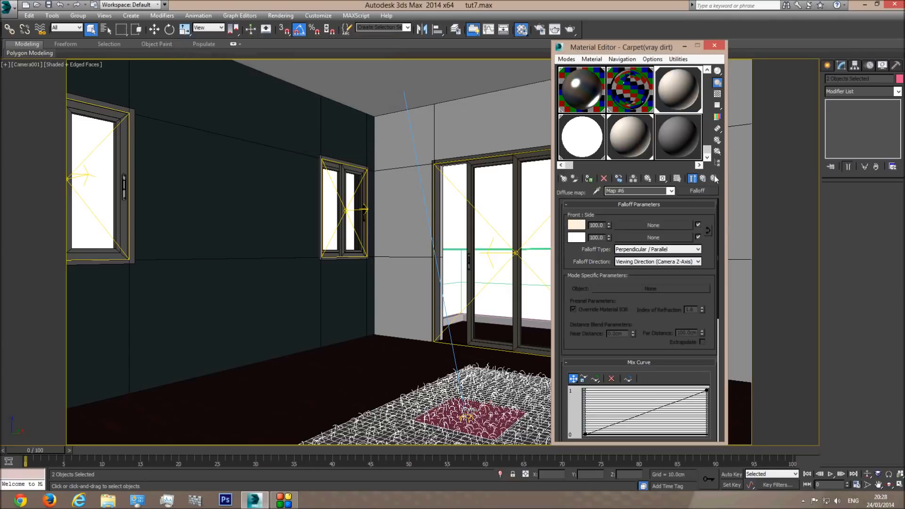
pyautogui.click(670, 191)
pyautogui.click(627, 197)
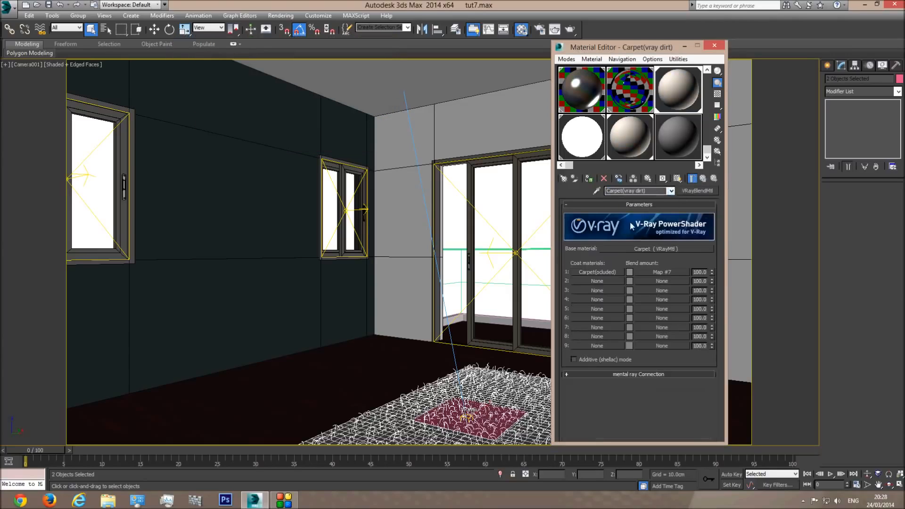
# Make both Carpet(ocluded) coat falloff colours paler, then close the Material Editor
pyautogui.click(599, 272)
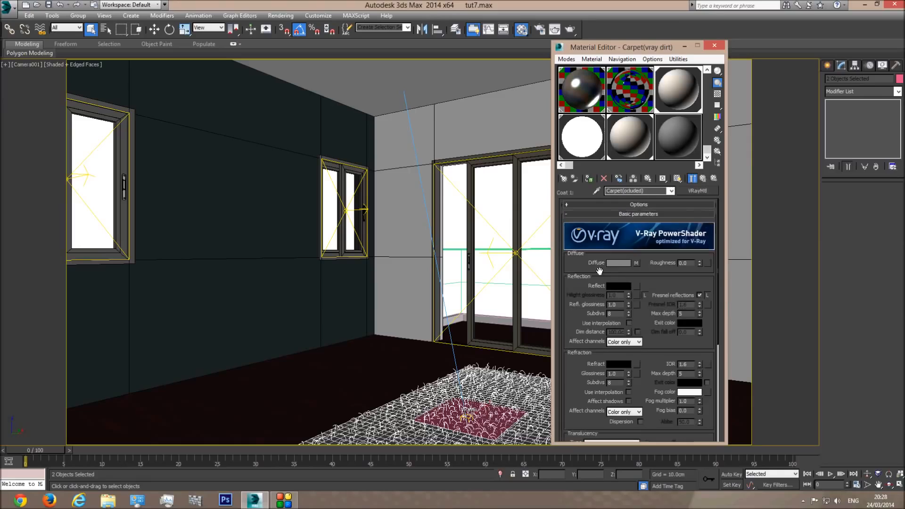
pyautogui.click(636, 263)
pyautogui.click(579, 238)
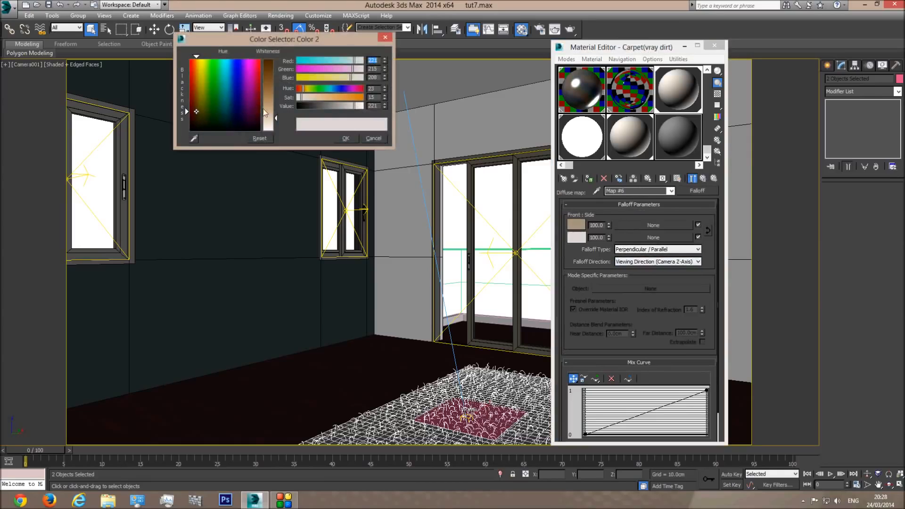
pyautogui.moveTo(278, 121); pyautogui.dragTo(276, 123)
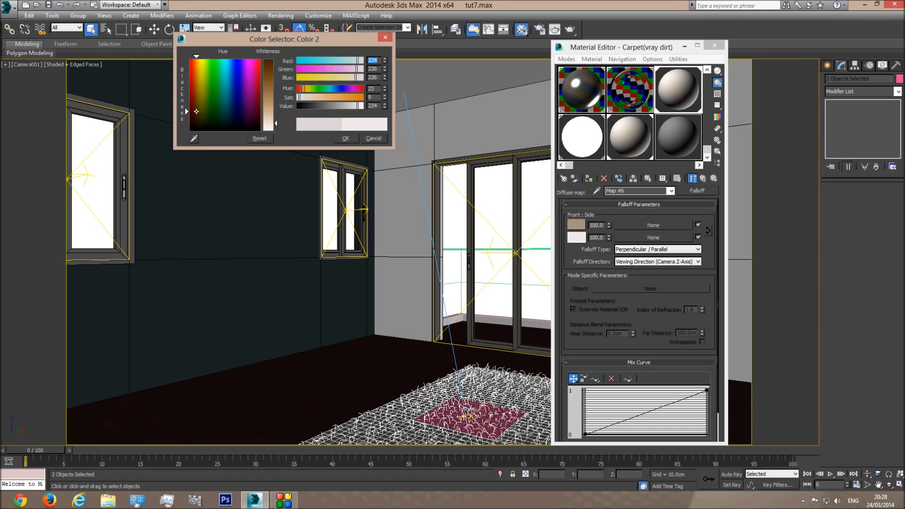
pyautogui.click(345, 138)
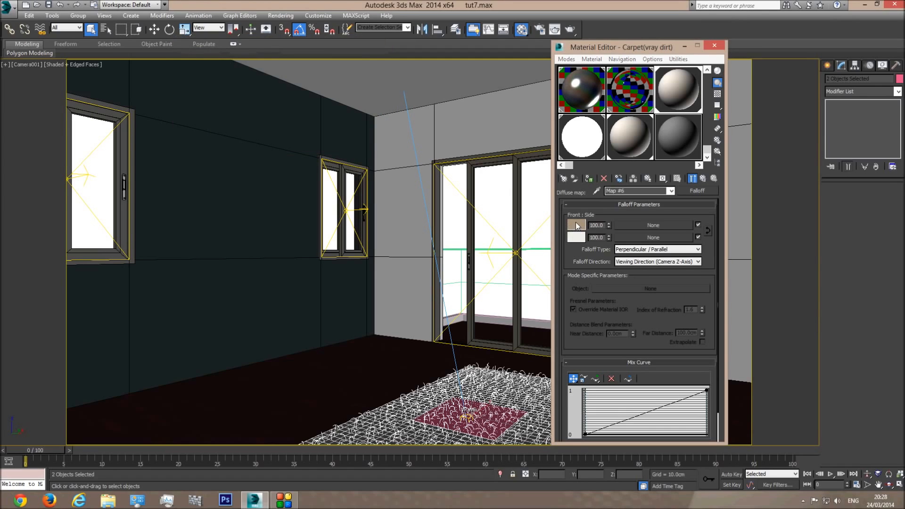
pyautogui.click(576, 224)
pyautogui.moveTo(280, 98); pyautogui.dragTo(277, 109)
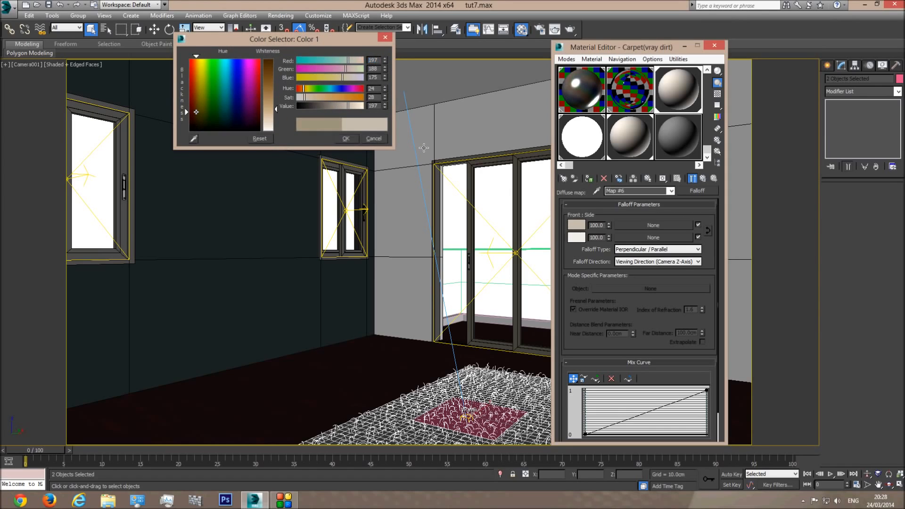
pyautogui.click(345, 138)
pyautogui.click(671, 191)
pyautogui.click(637, 200)
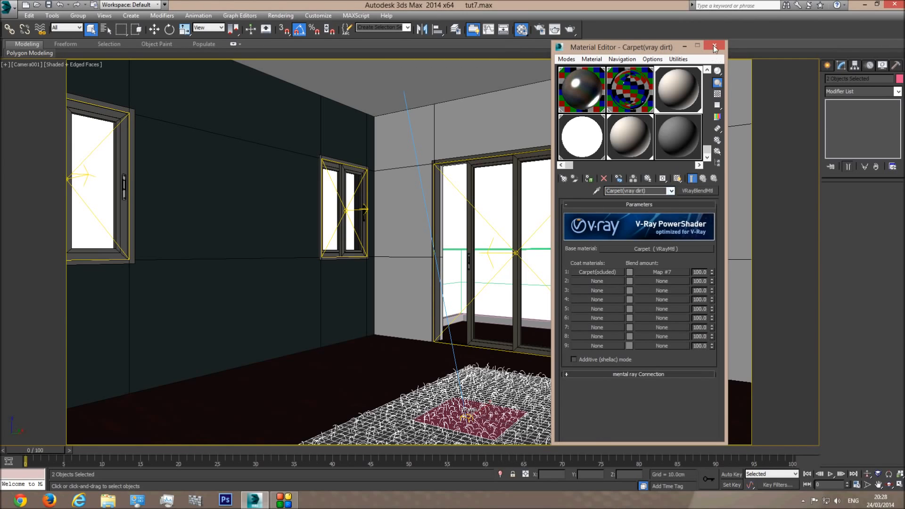
pyautogui.click(714, 46)
# Render the full Camera001 view to test the carpet
pyautogui.click(555, 29)
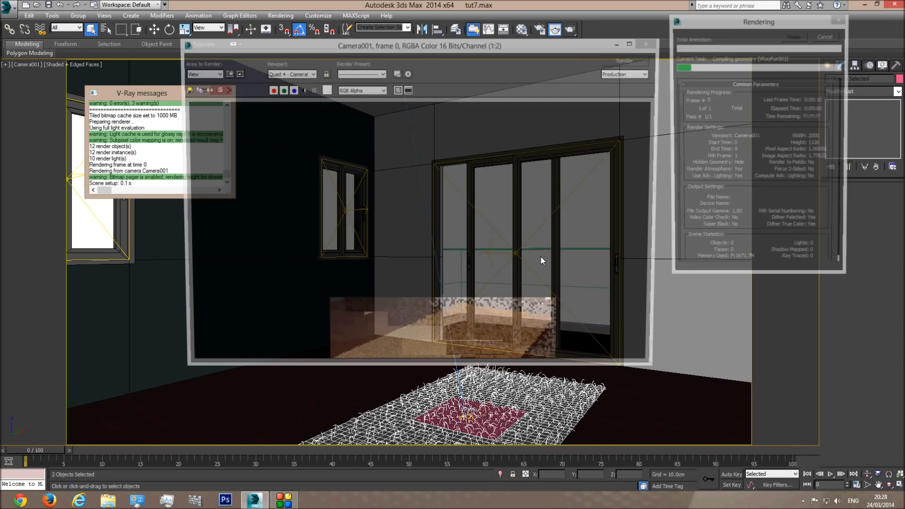